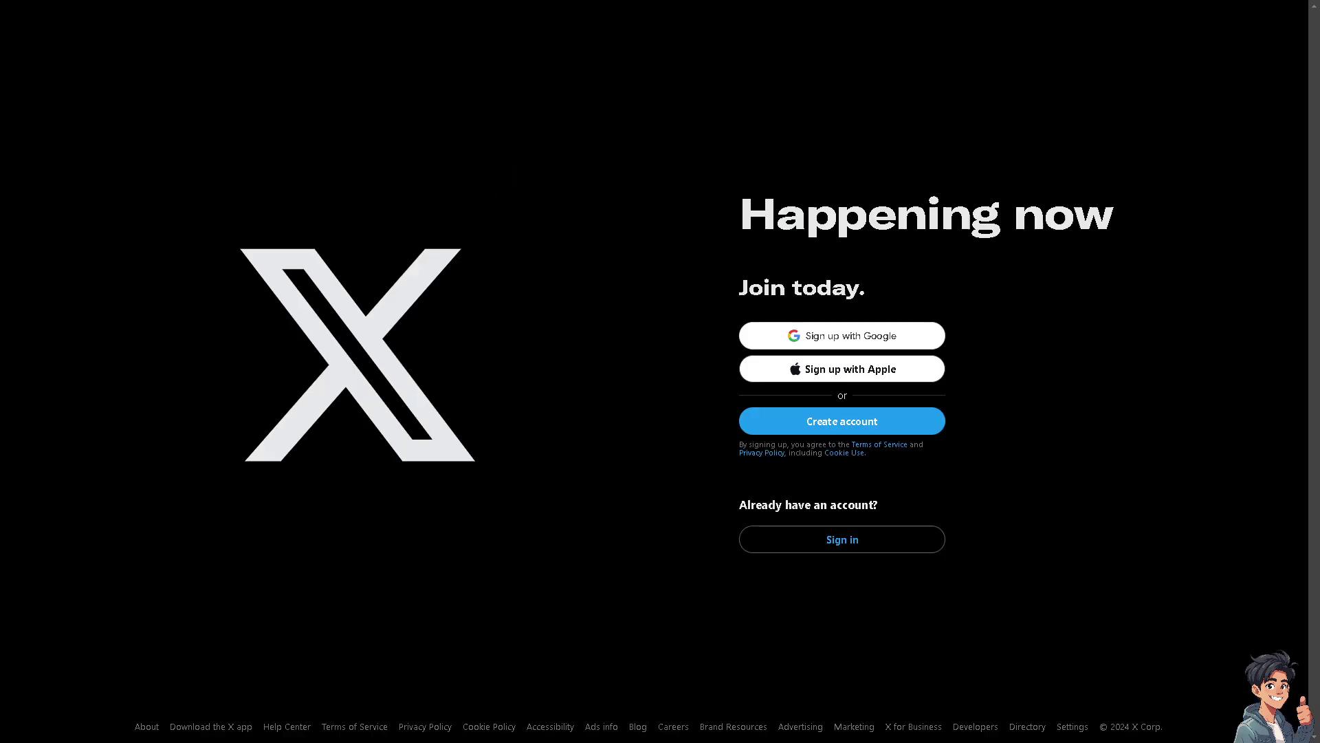
# Open the 'Sign in to X' dialog from the Happening now landing page.
pyautogui.click(845, 540)
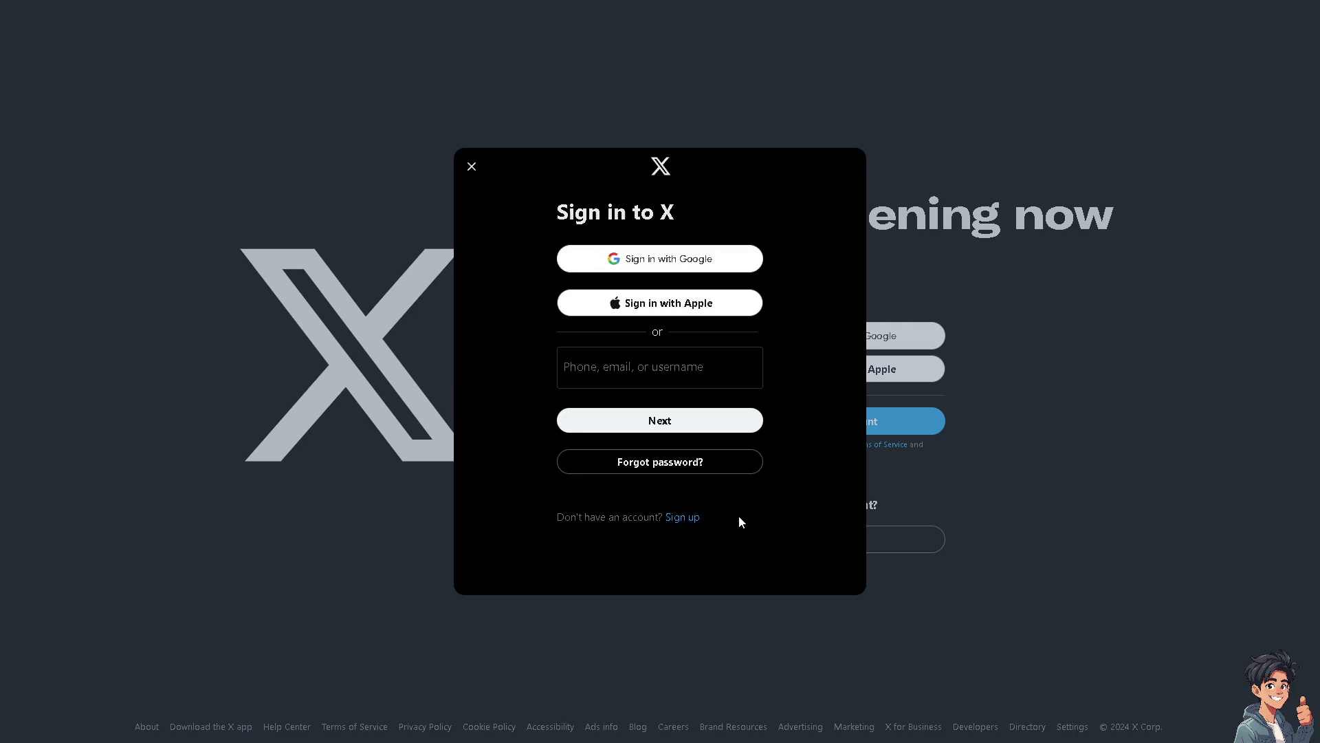
# Open the Join X sign-up form from the landing page.
pyautogui.click(683, 517)
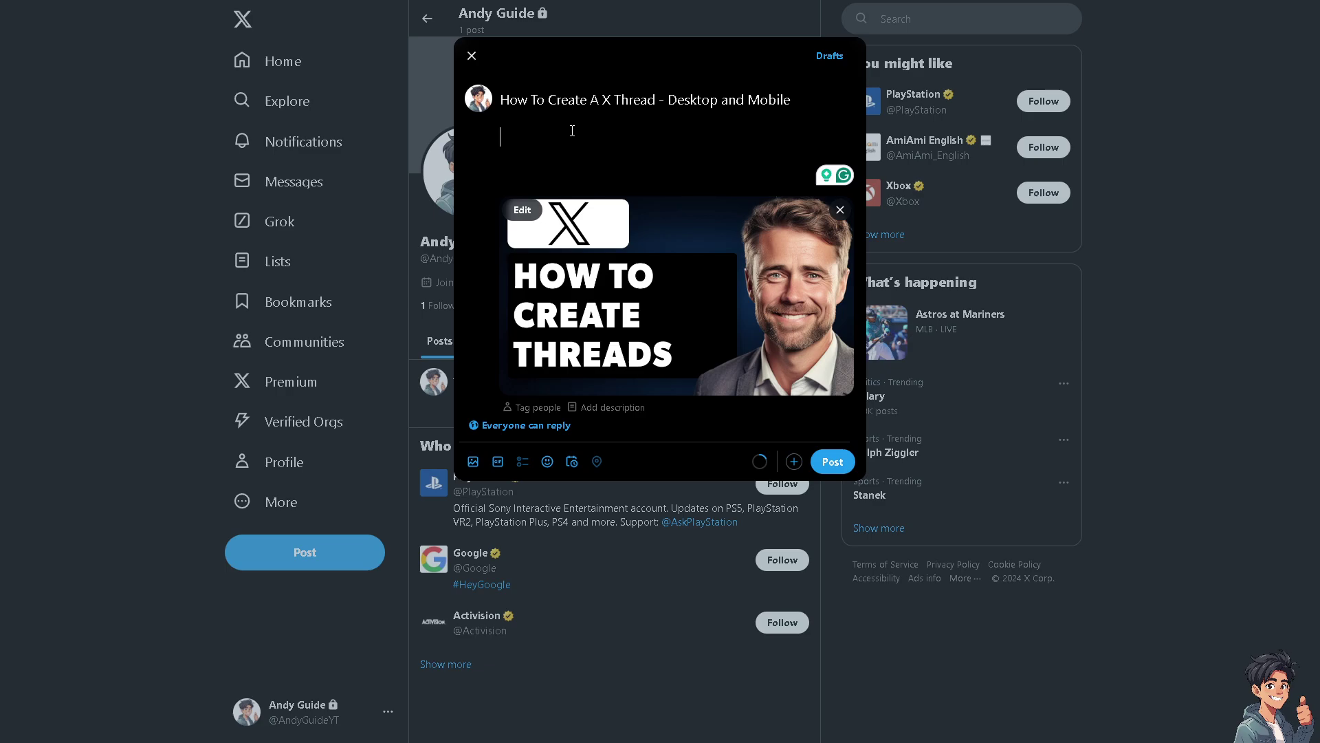
# Paste the intro paragraph, then the Desktop and Mobile paragraphs below it.
pyautogui.write('Creating multiple threads in both desktop and mobile applications serves several important purposes, enhancing the functionality and usability of your software:')
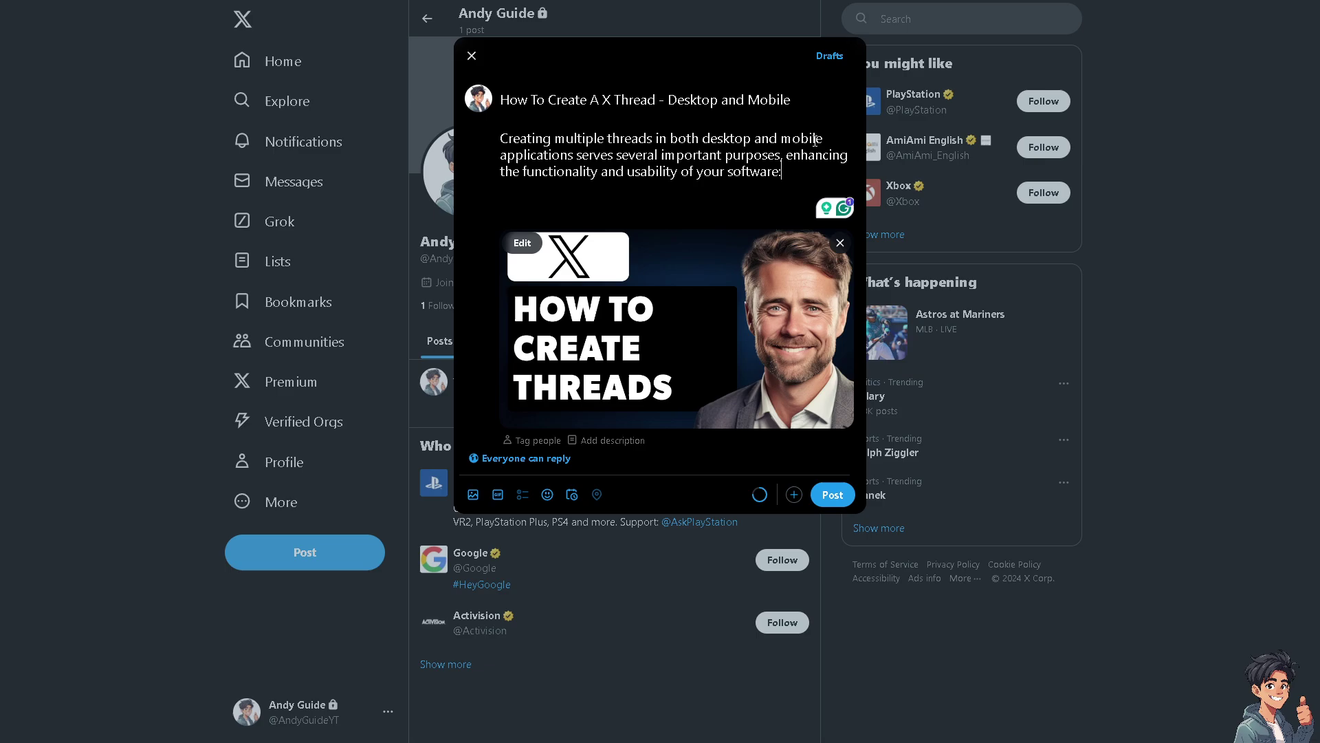
pyautogui.press('Return')
pyautogui.press('Return')
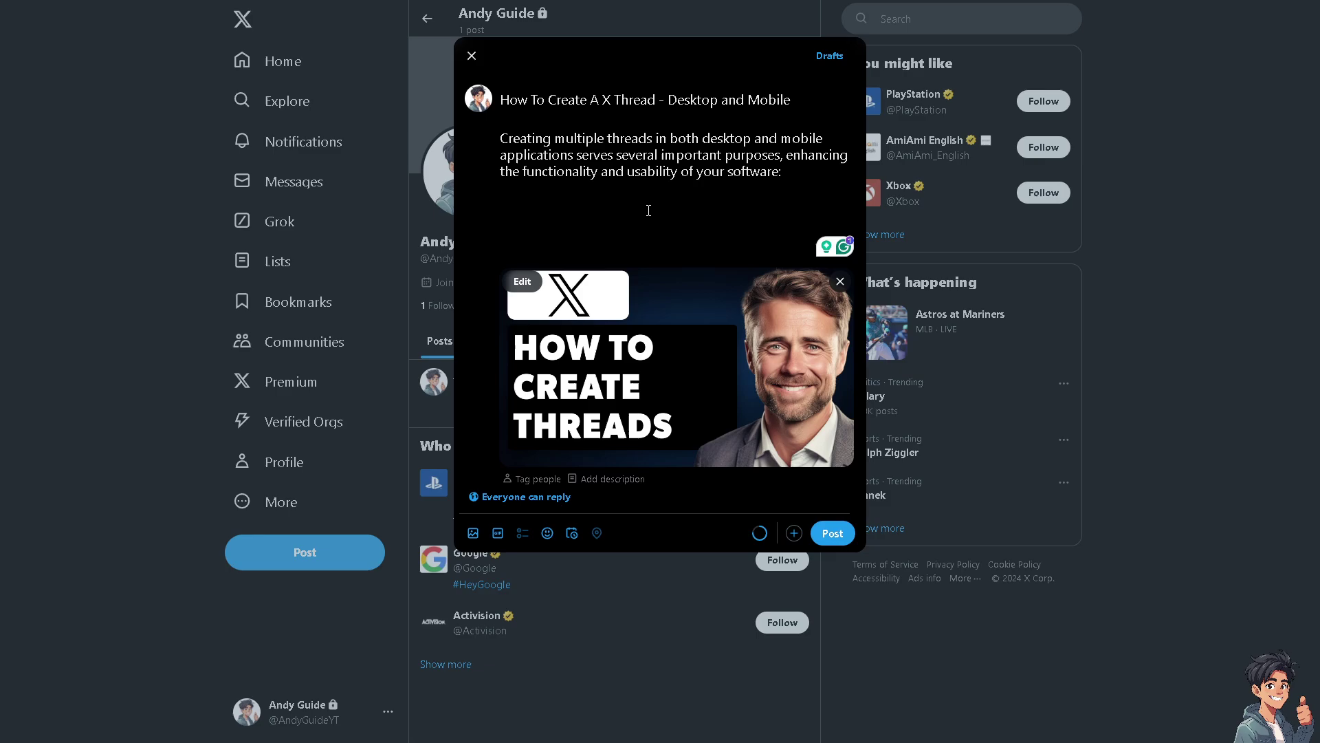
pyautogui.write('Desktop: By offloading time-consuming tasks (like file I/O, network requests, or computations) to background threads, the main UI thread remains responsive, preventing the application from appearing frozen. Mobile: Similar to desktop, keeping the UI thread responsive ensures smooth user interactions, such as scrolling through lists or responding to touch events, while background tasks are executed concurrently.')
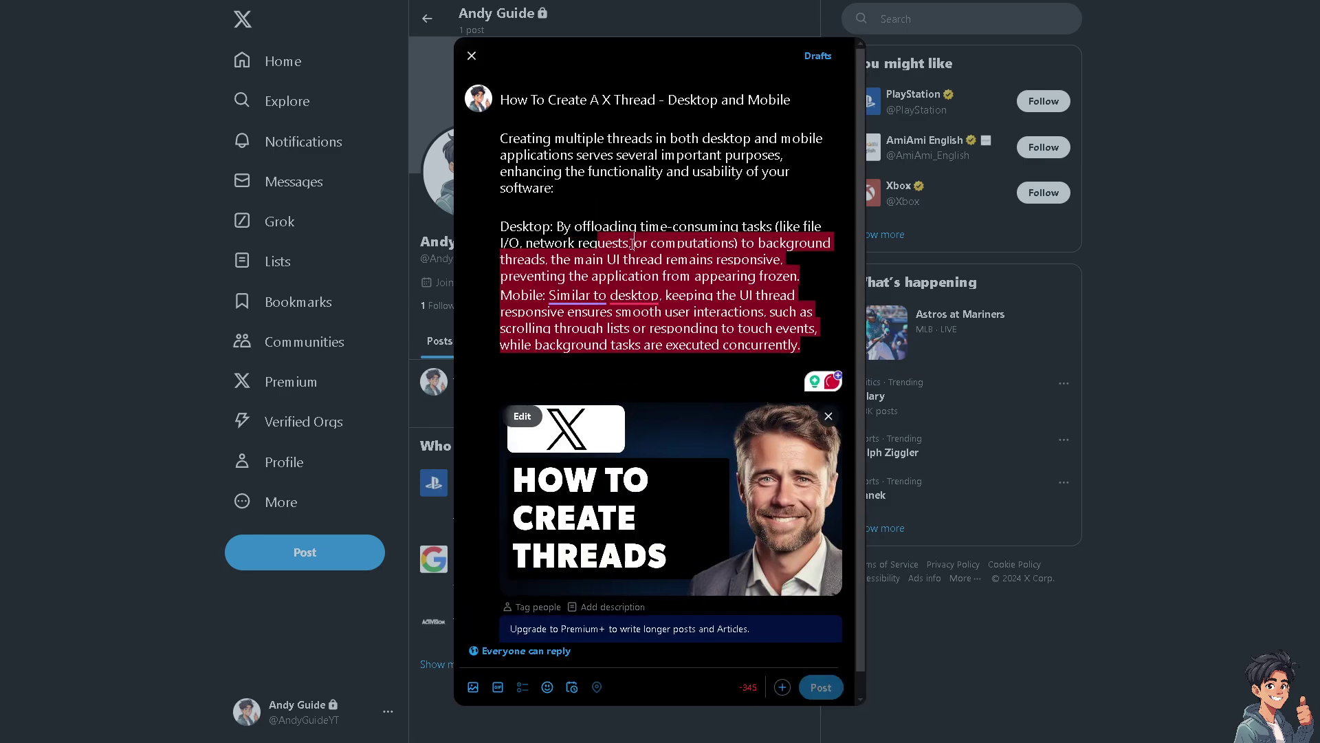
# Select the red over-limit text from 'requests' through 'concurrently.'.
pyautogui.moveTo(599, 242); pyautogui.dragTo(820, 342)
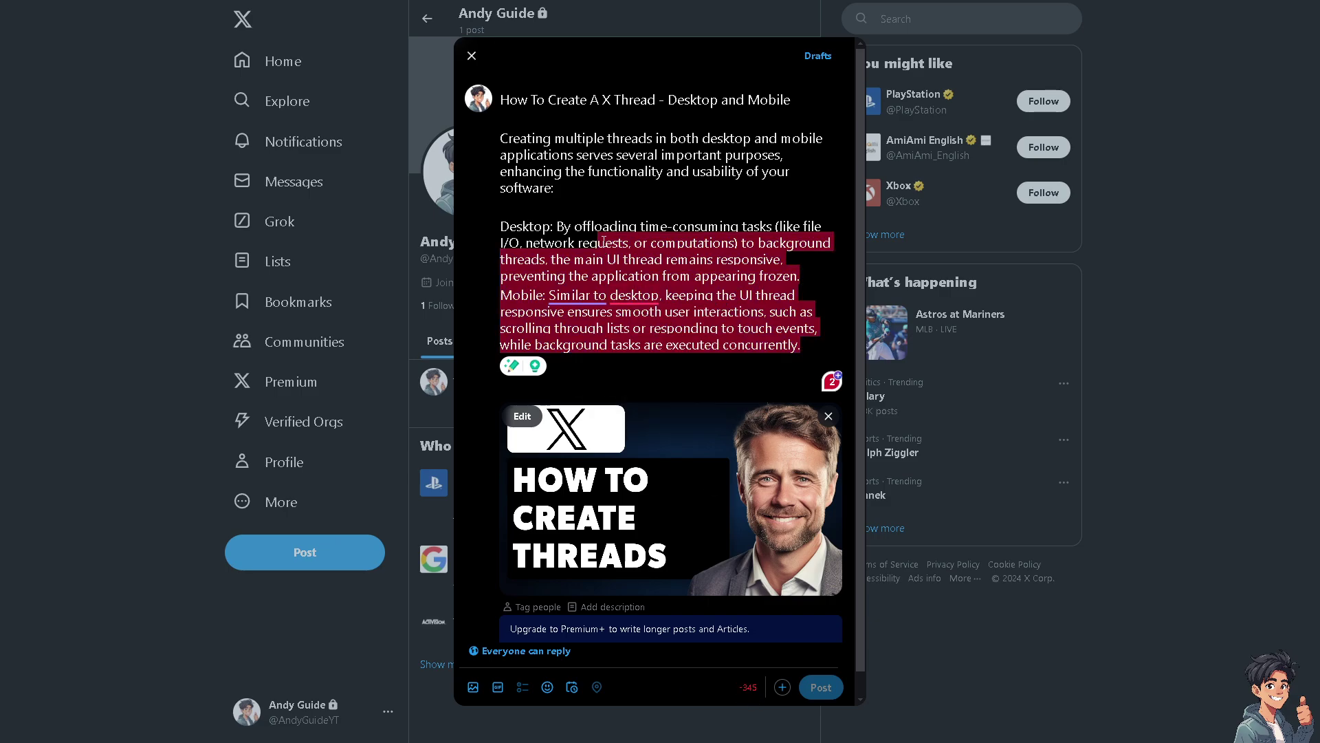
pyautogui.moveTo(597, 239); pyautogui.dragTo(803, 349)
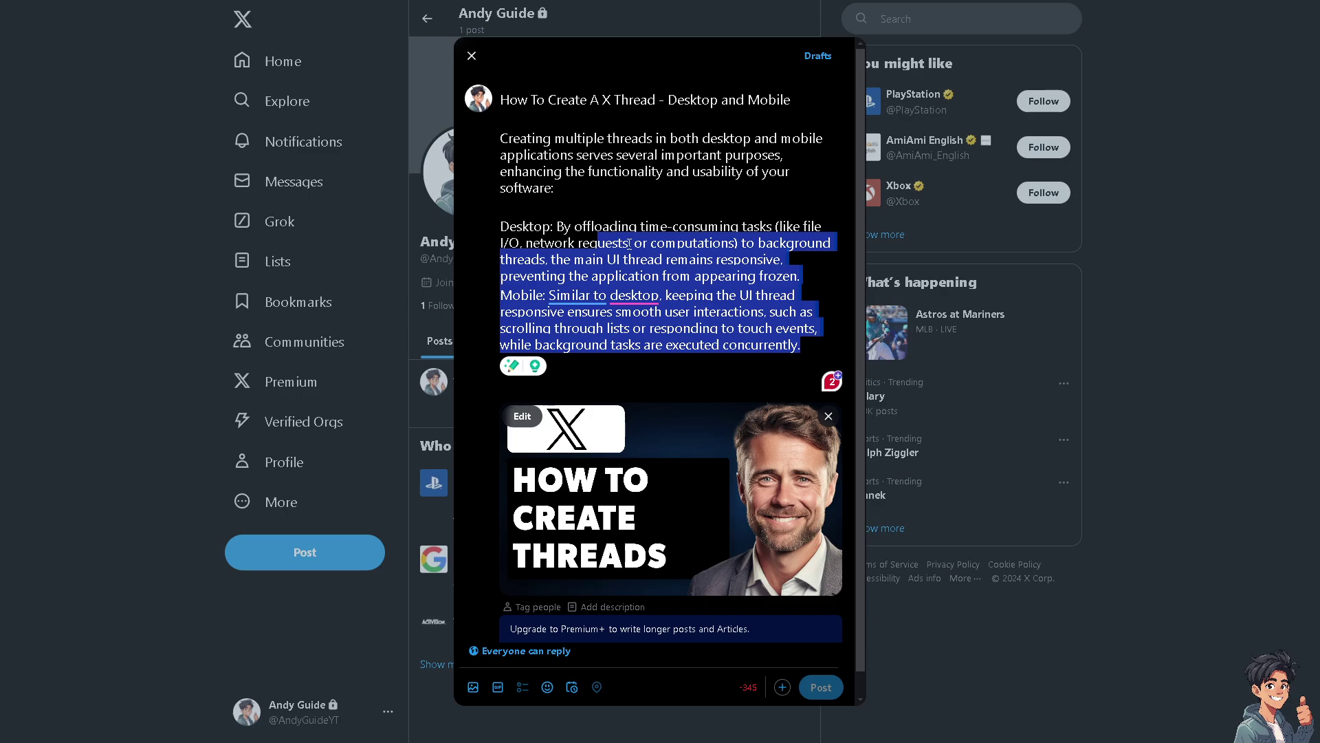
pyautogui.click(667, 259)
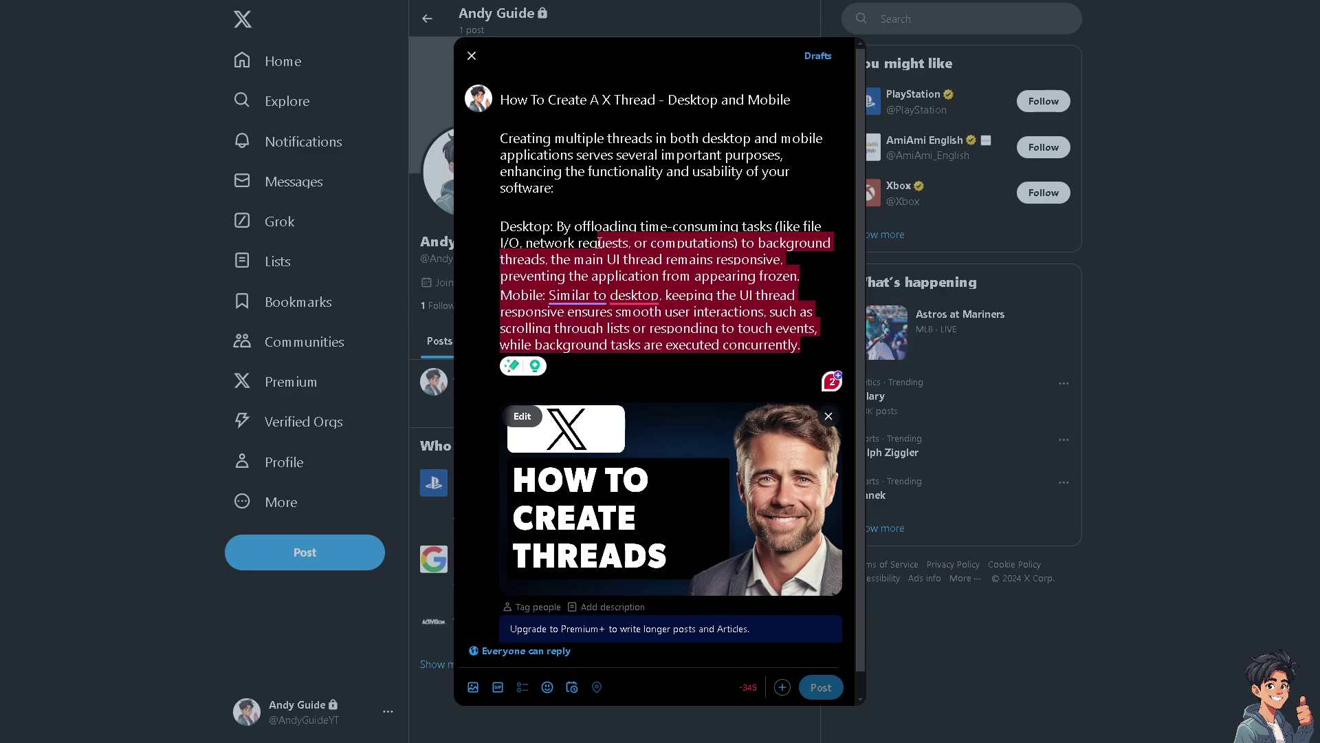
pyautogui.moveTo(599, 245); pyautogui.dragTo(809, 346)
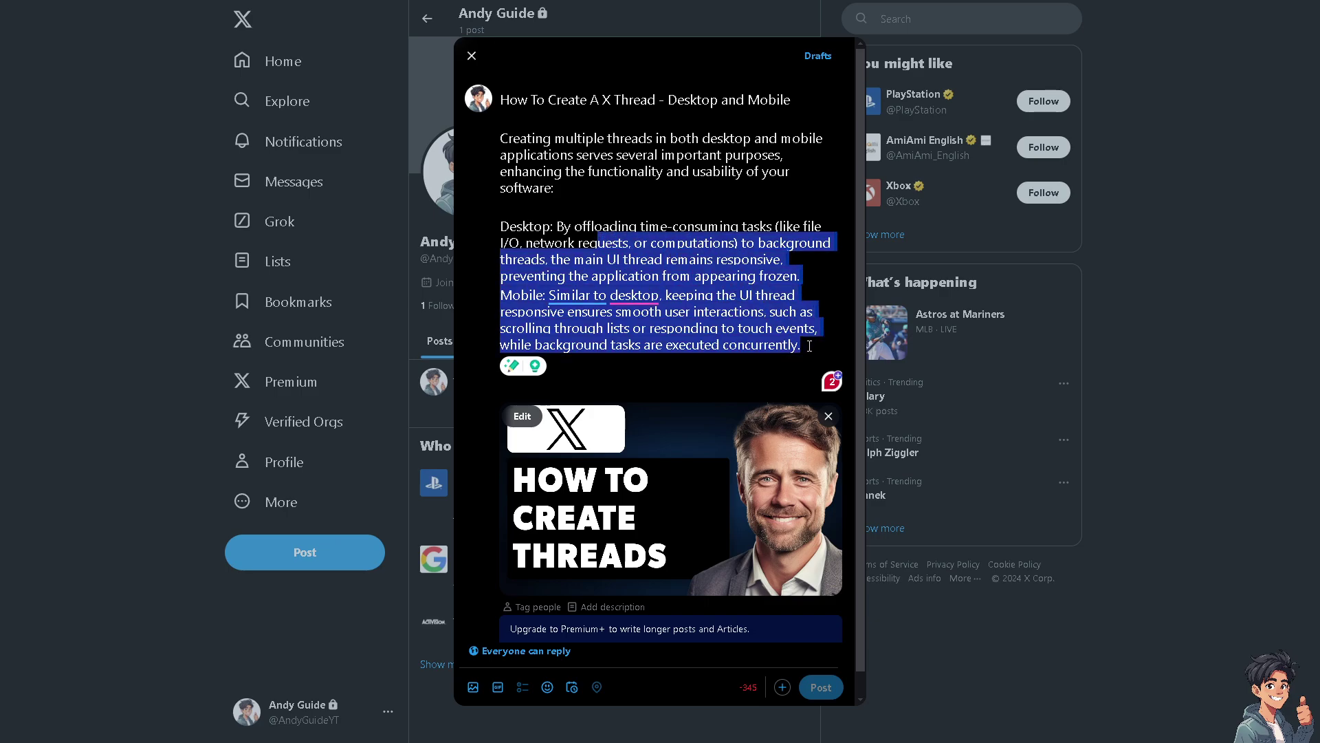
# Delete the overflow text from 'requests' to 'concurrently.' and add line breaks after 'network'.
pyautogui.press('BackSpace')
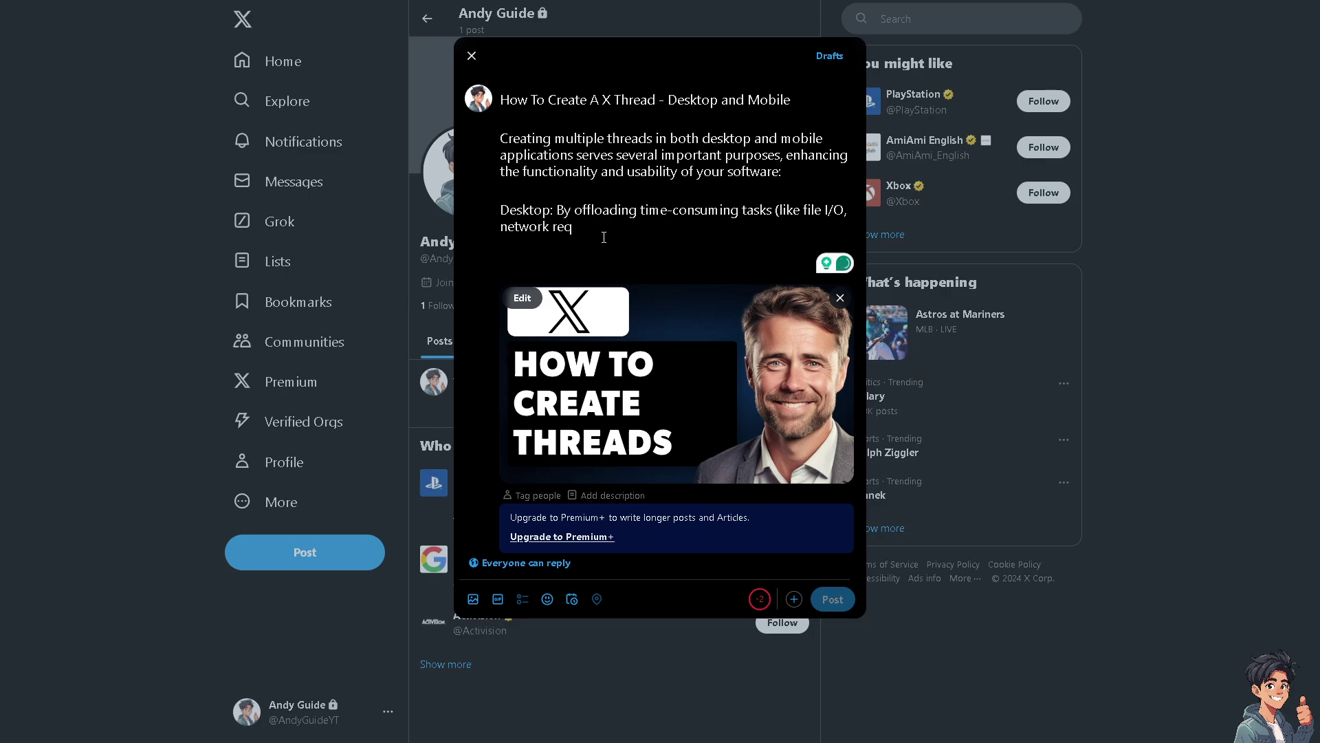
pyautogui.hotkey('ctrl', 'z')
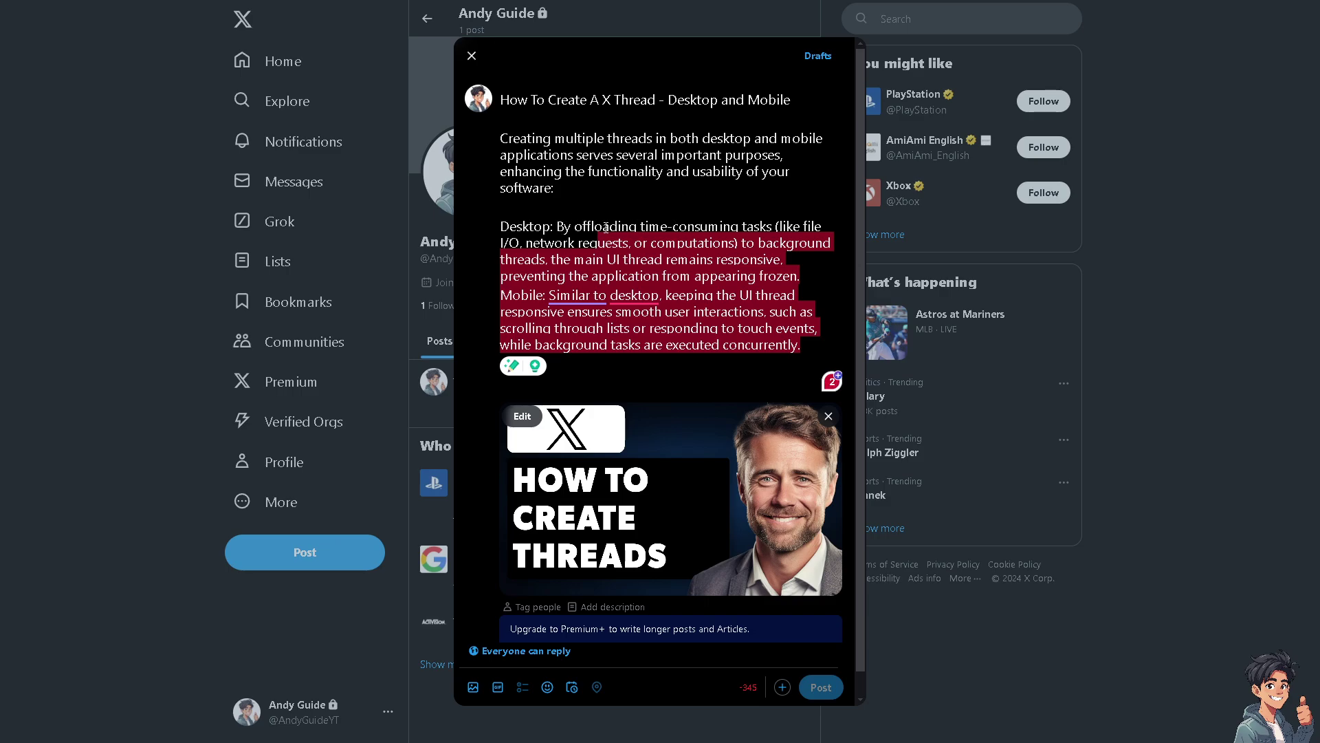
pyautogui.moveTo(581, 243); pyautogui.dragTo(806, 347)
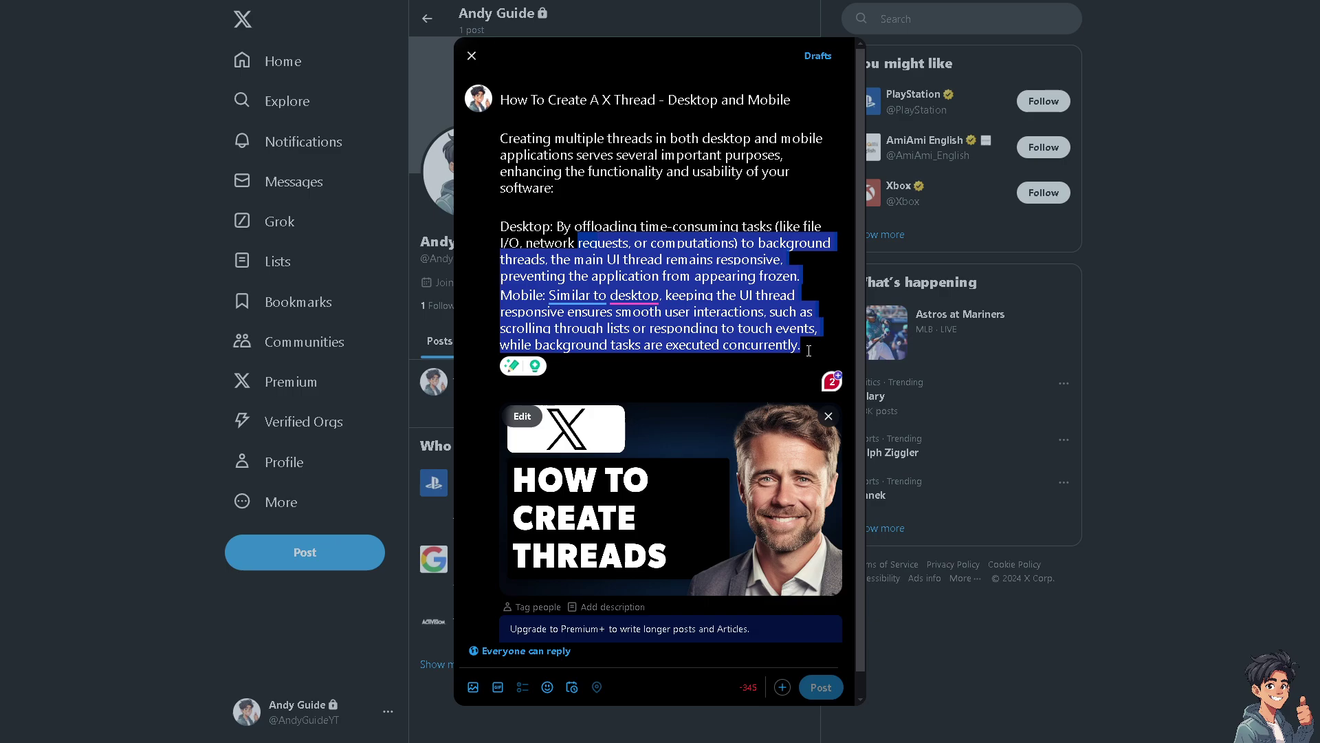
pyautogui.press('BackSpace')
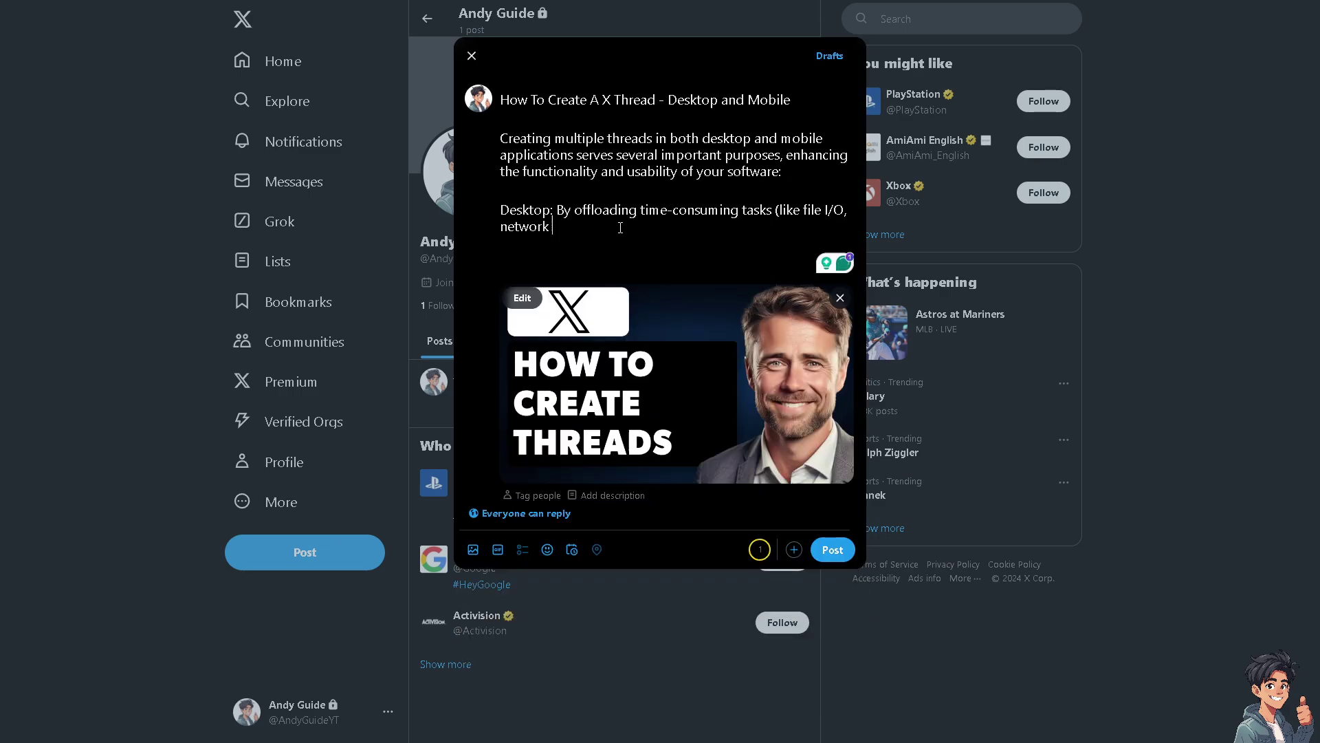
pyautogui.press('Return')
pyautogui.press('Return')
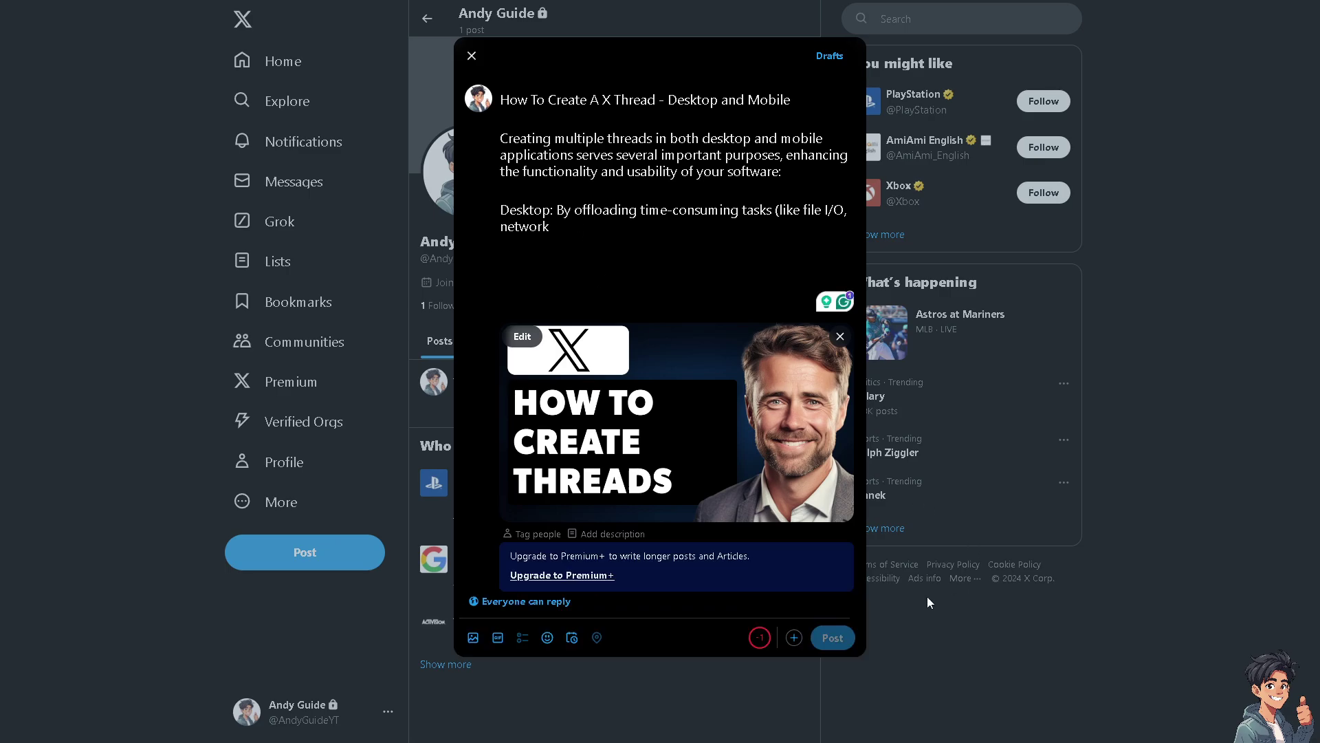
# Add a second thread post and paste the remaining Desktop and Mobile text into it.
pyautogui.click(794, 637)
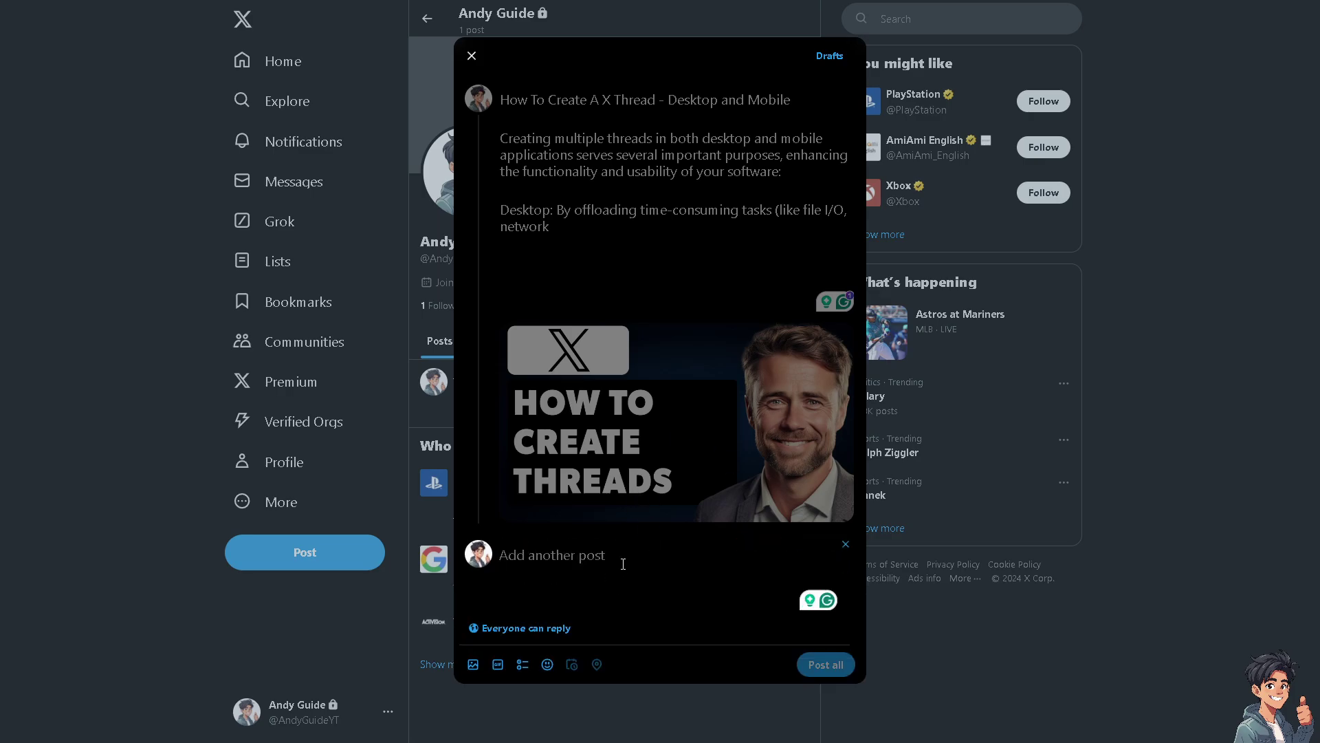
pyautogui.click(623, 564)
pyautogui.hotkey('ctrl', 'v')
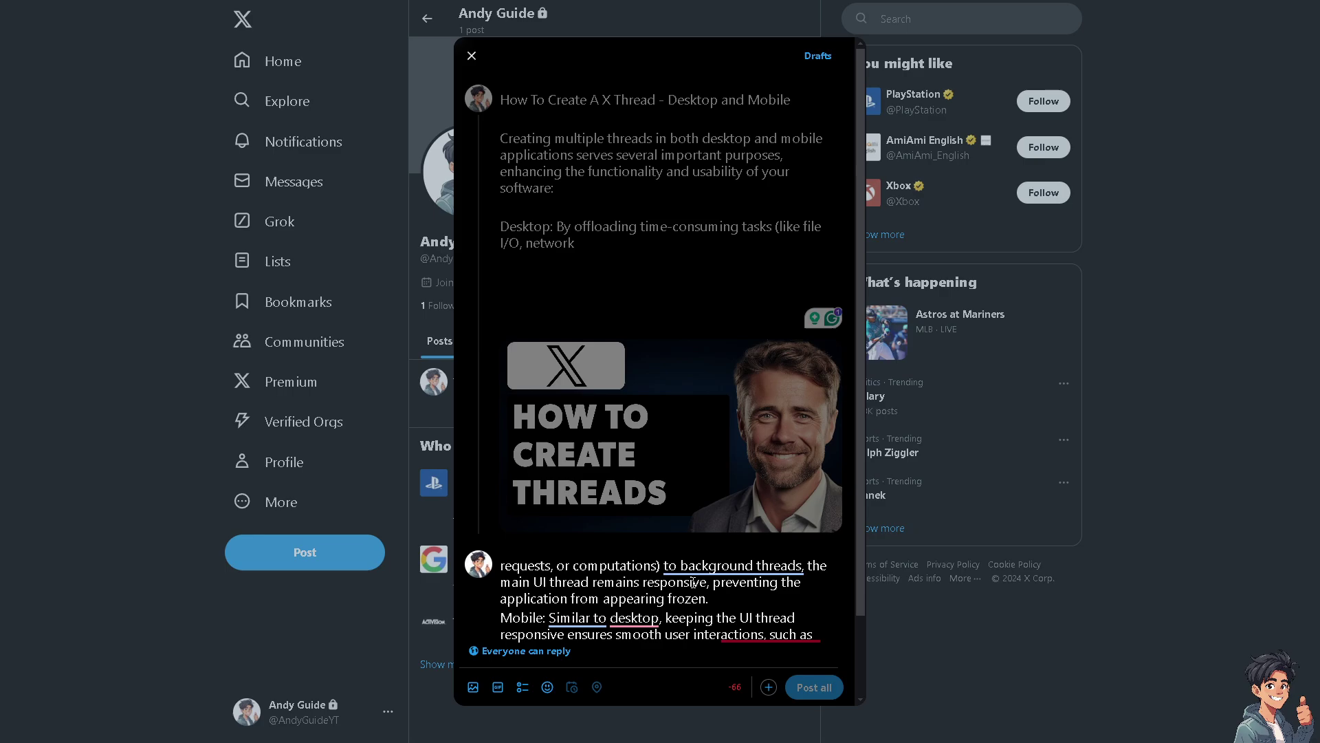
pyautogui.scroll(-1, 692, 578)
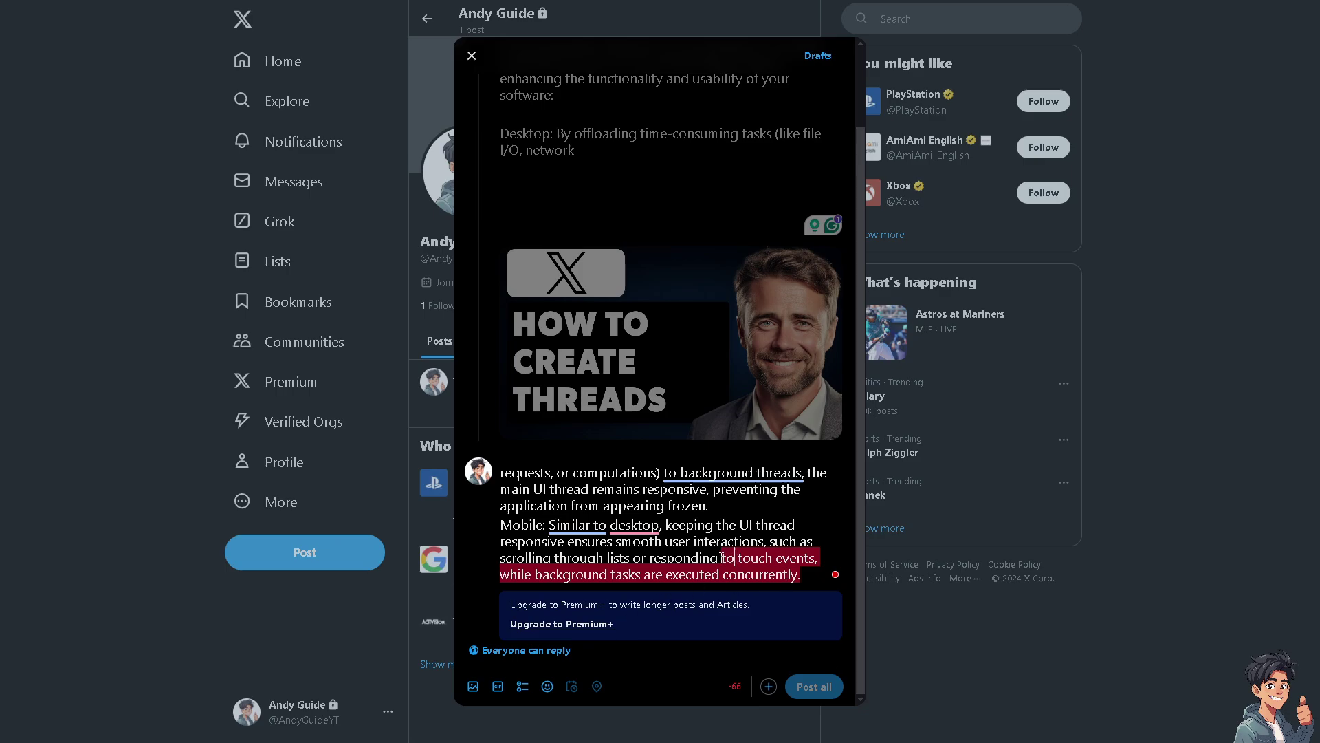
# Trim the second post so it ends at 'responding', then add an empty third post.
pyautogui.moveTo(721, 558); pyautogui.dragTo(802, 581)
pyautogui.hotkey('ctrl', 'c')
pyautogui.press('BackSpace')
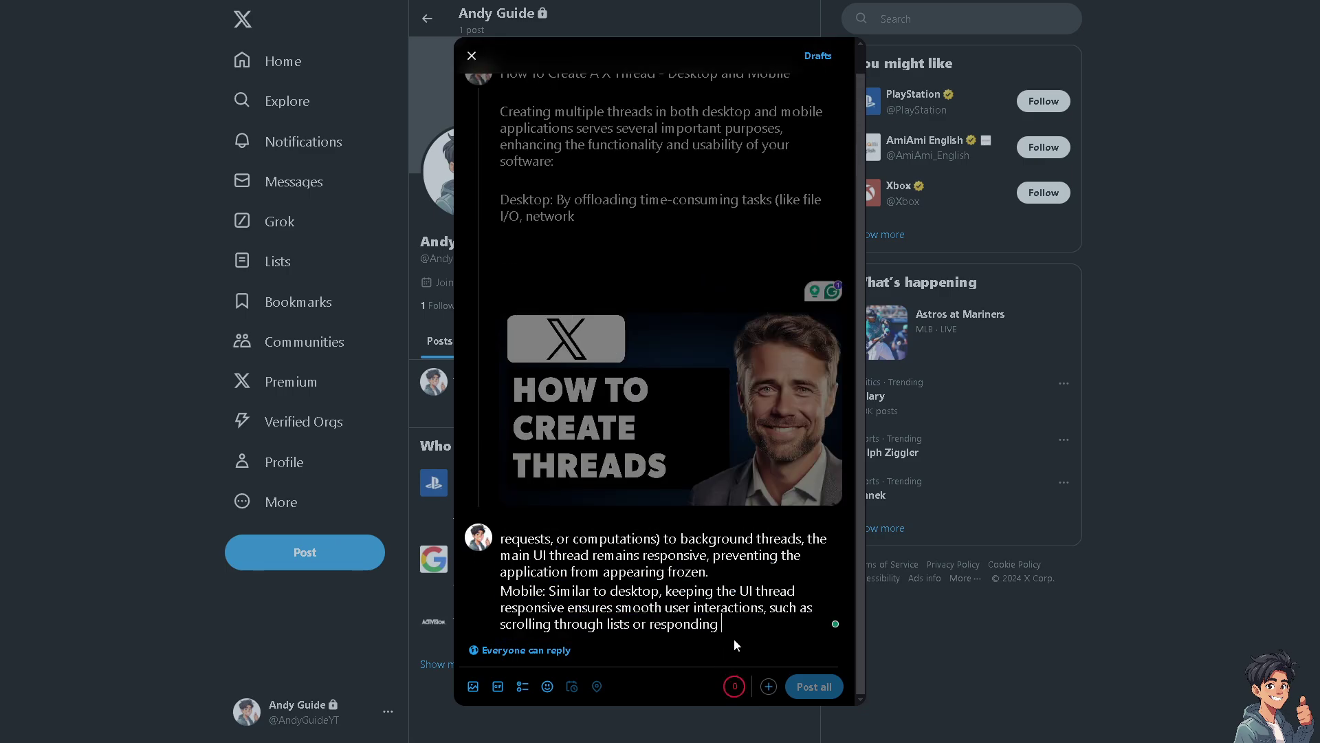
pyautogui.click(769, 685)
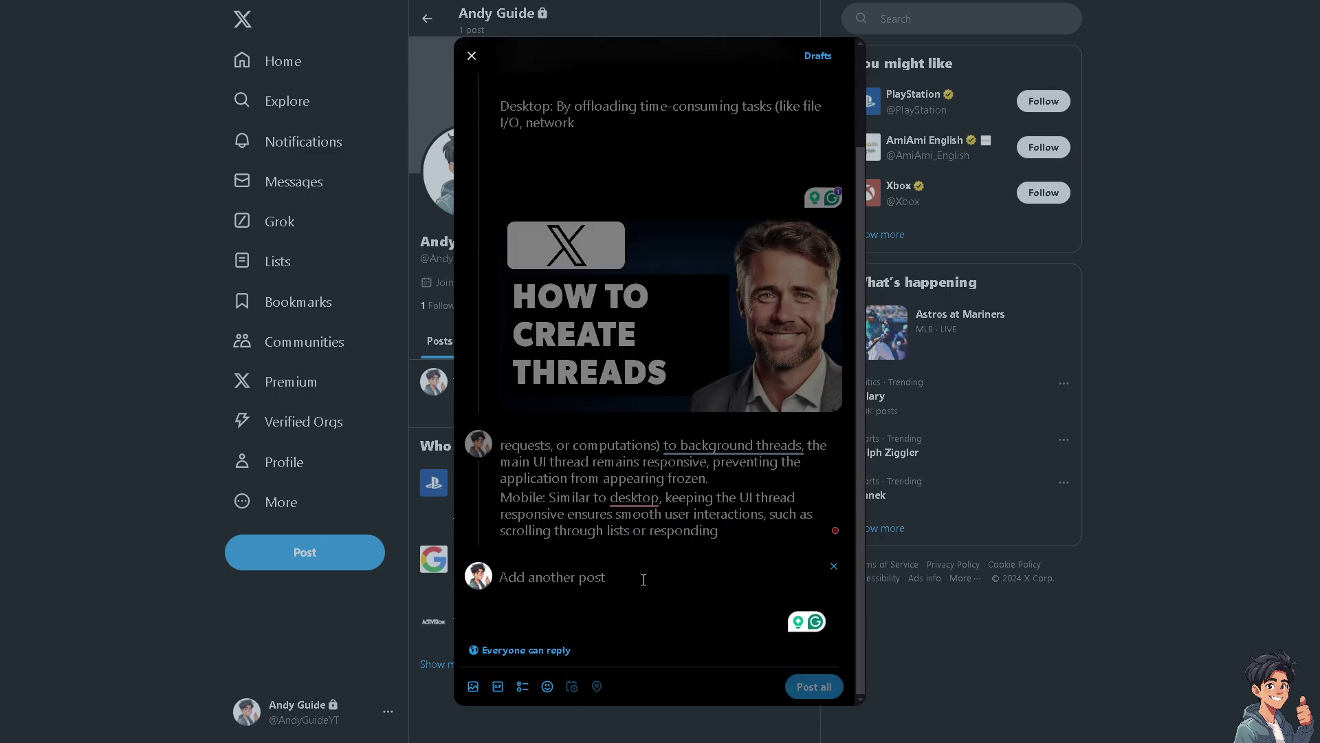
# Paste the closing text ending '…executed concurrently.' into the third post.
pyautogui.hotkey('ctrl', 'v')
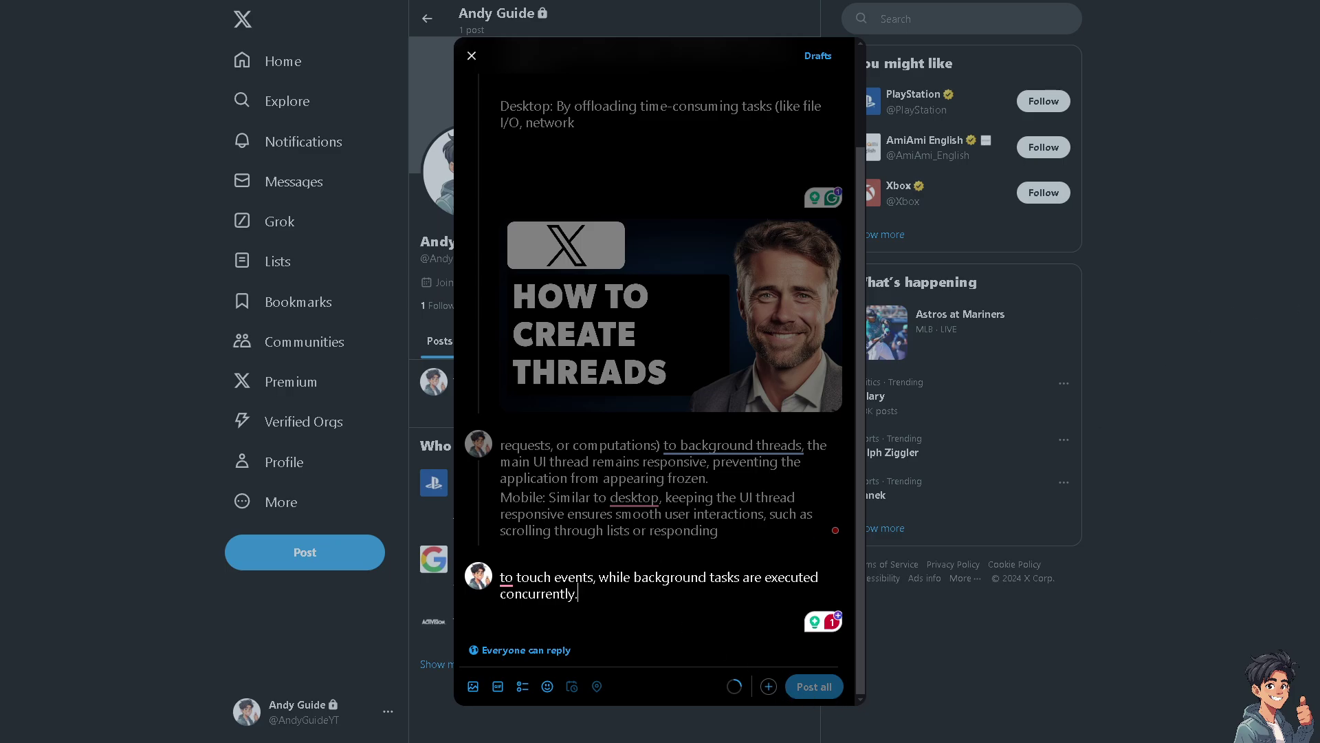
pyautogui.scroll(-1, 751, 547)
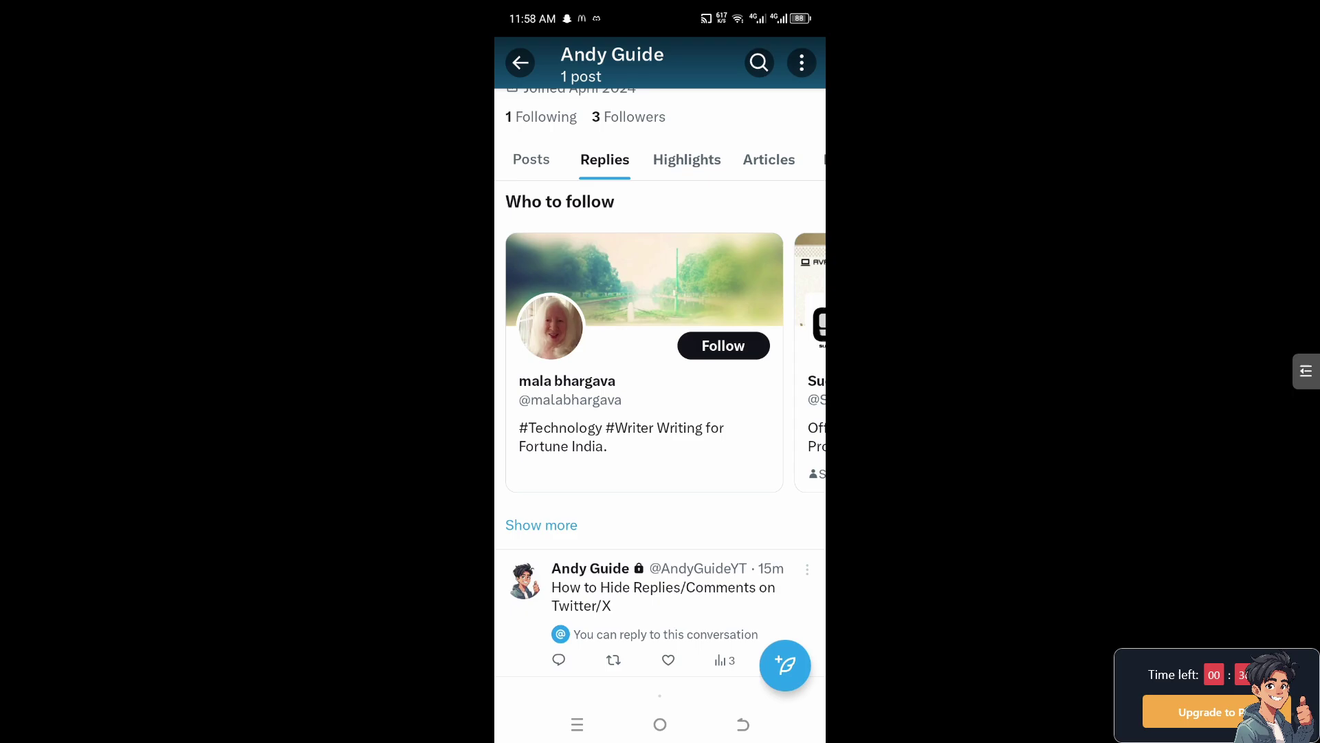
# Back out of the profile and Grok screens to the Home feed.
pyautogui.press('Escape')
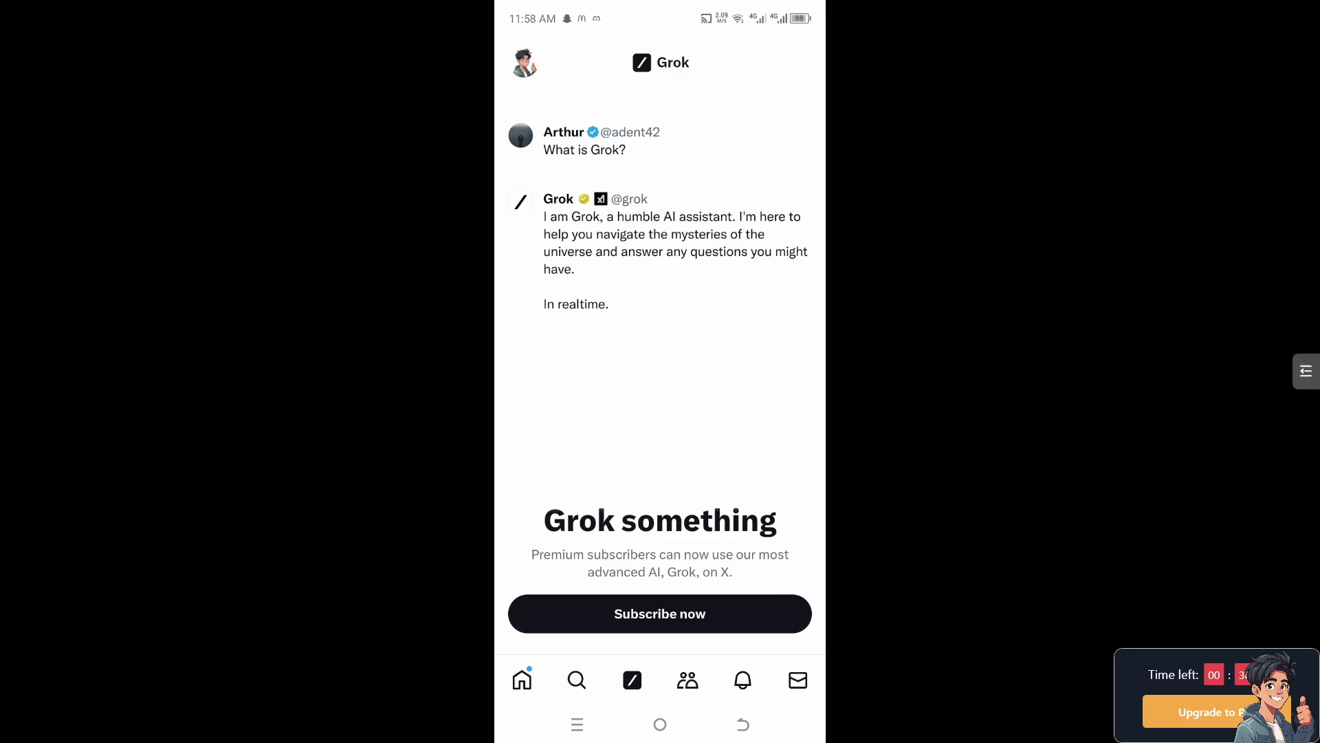
pyautogui.press('Escape')
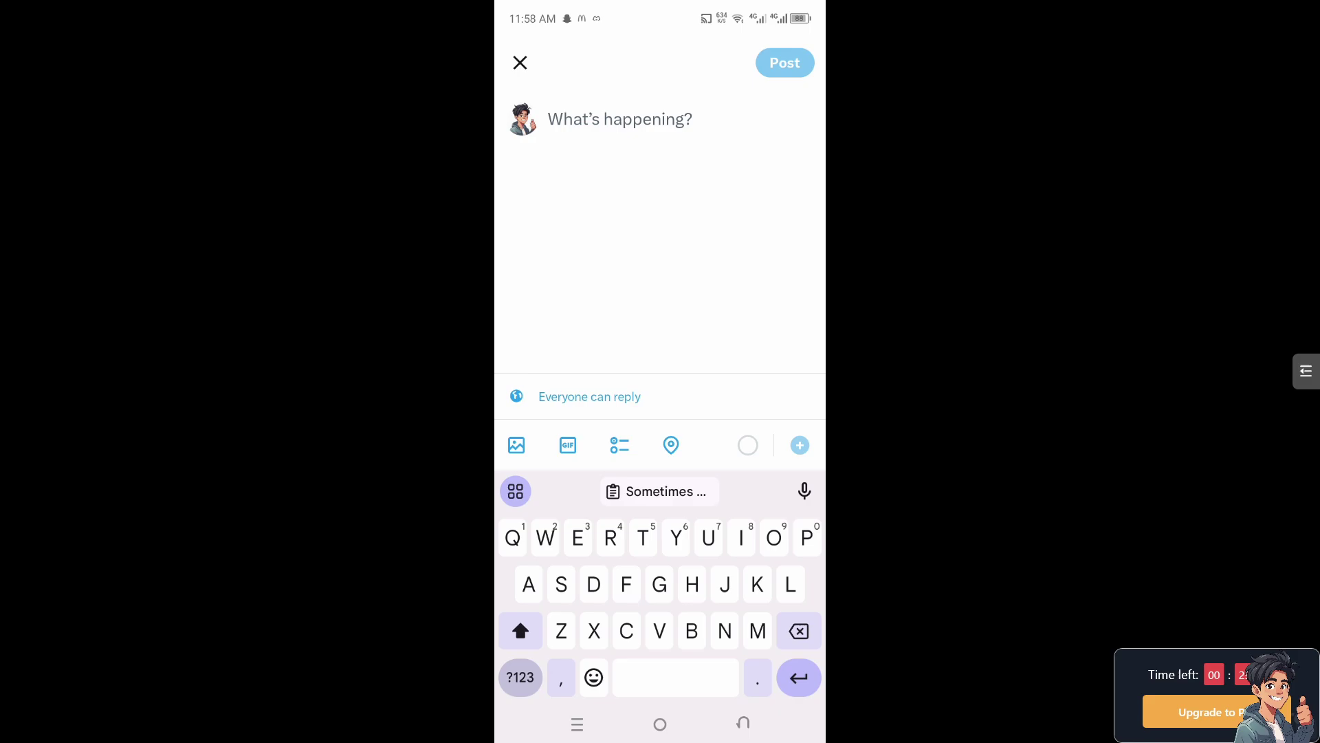
# Paste the thread-intro paragraph, keep replies set to Everyone, and add a second post.
pyautogui.click(659, 491)
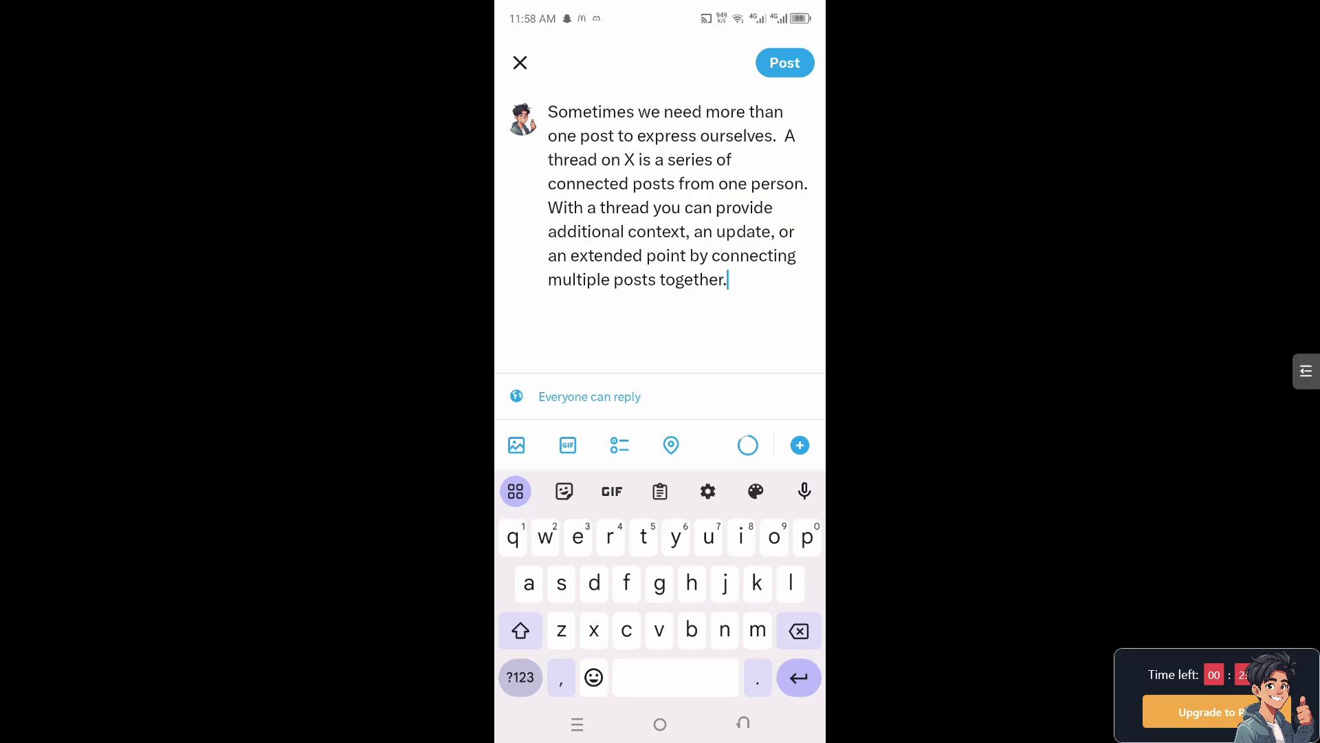
pyautogui.click(589, 396)
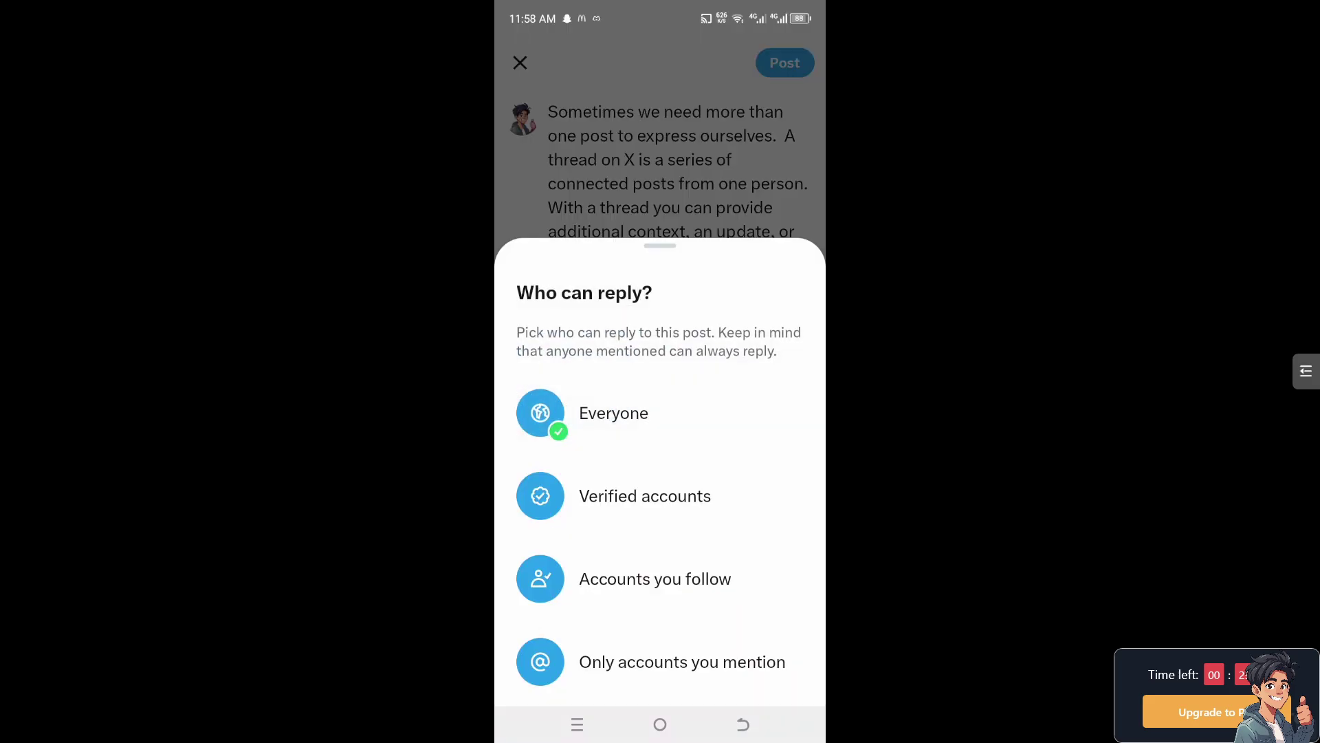
pyautogui.press('Escape')
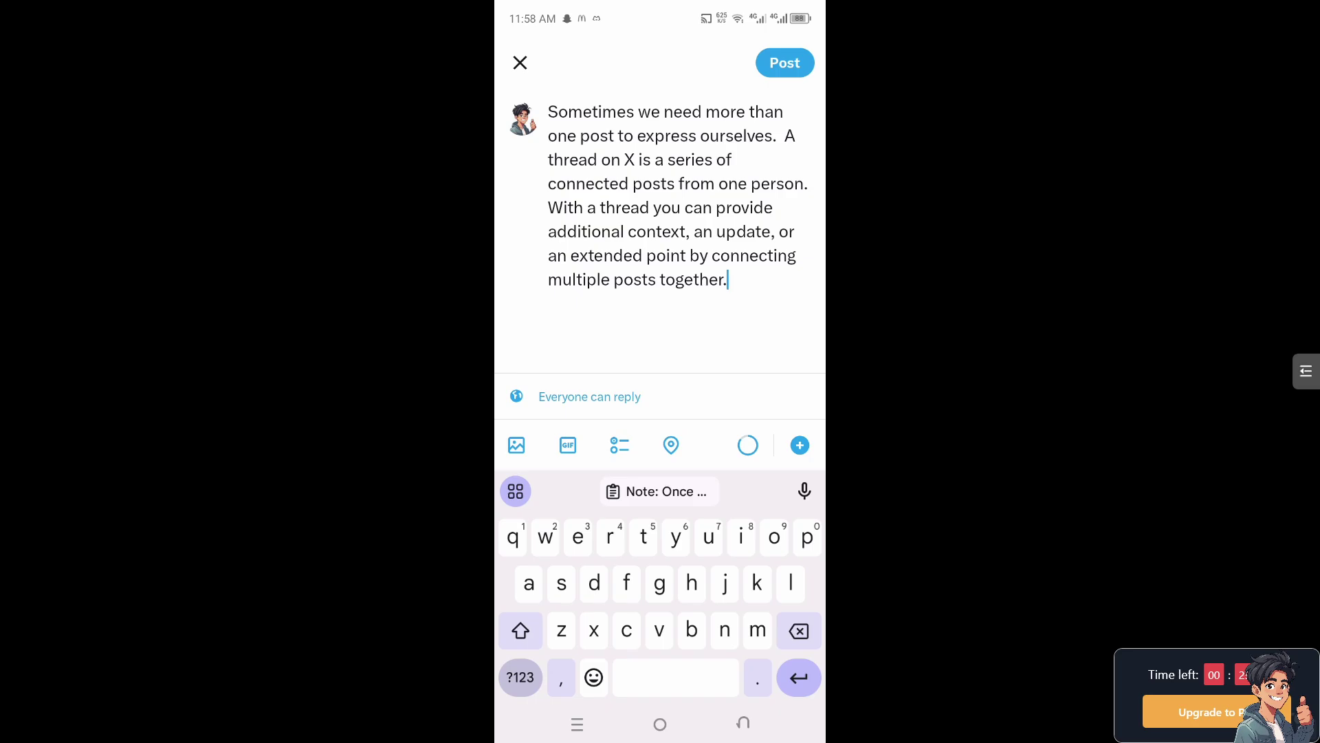
pyautogui.click(800, 445)
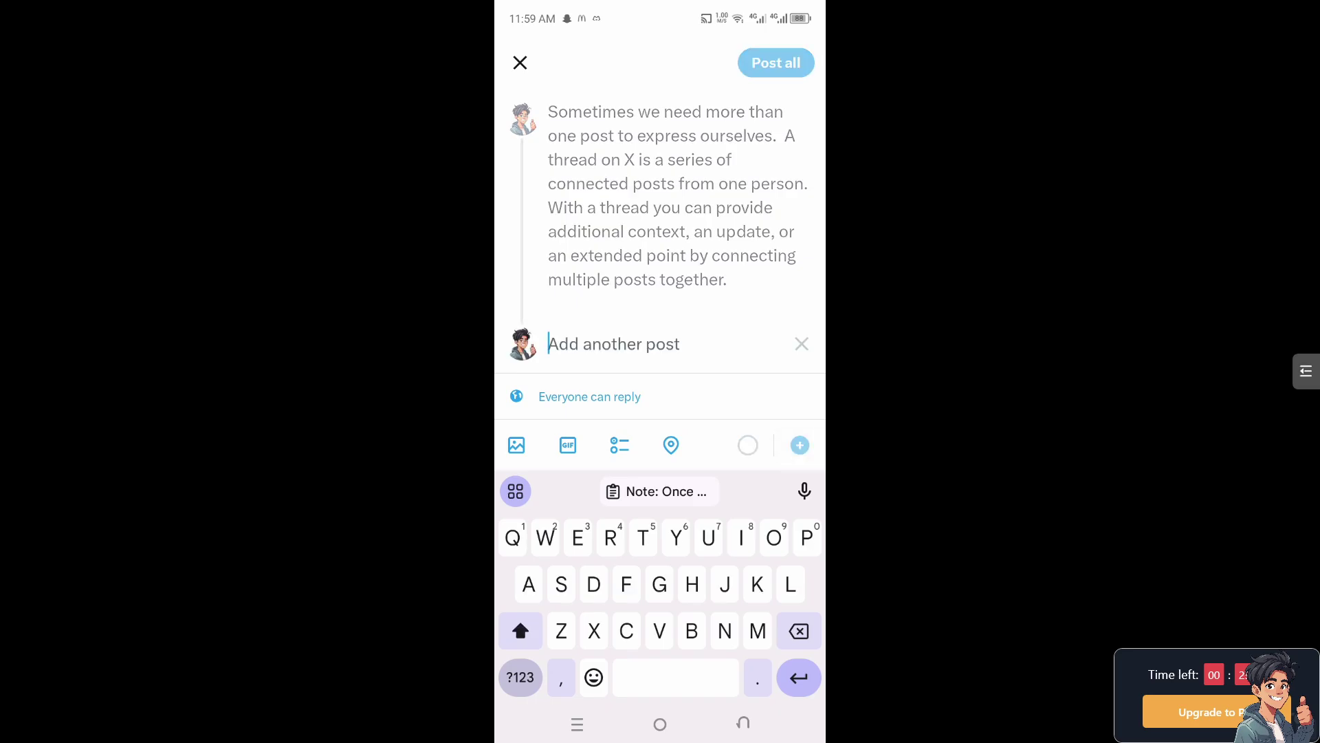
# Paste the note about adding posts later into the second post and Post all.
pyautogui.click(548, 366)
pyautogui.click(539, 303)
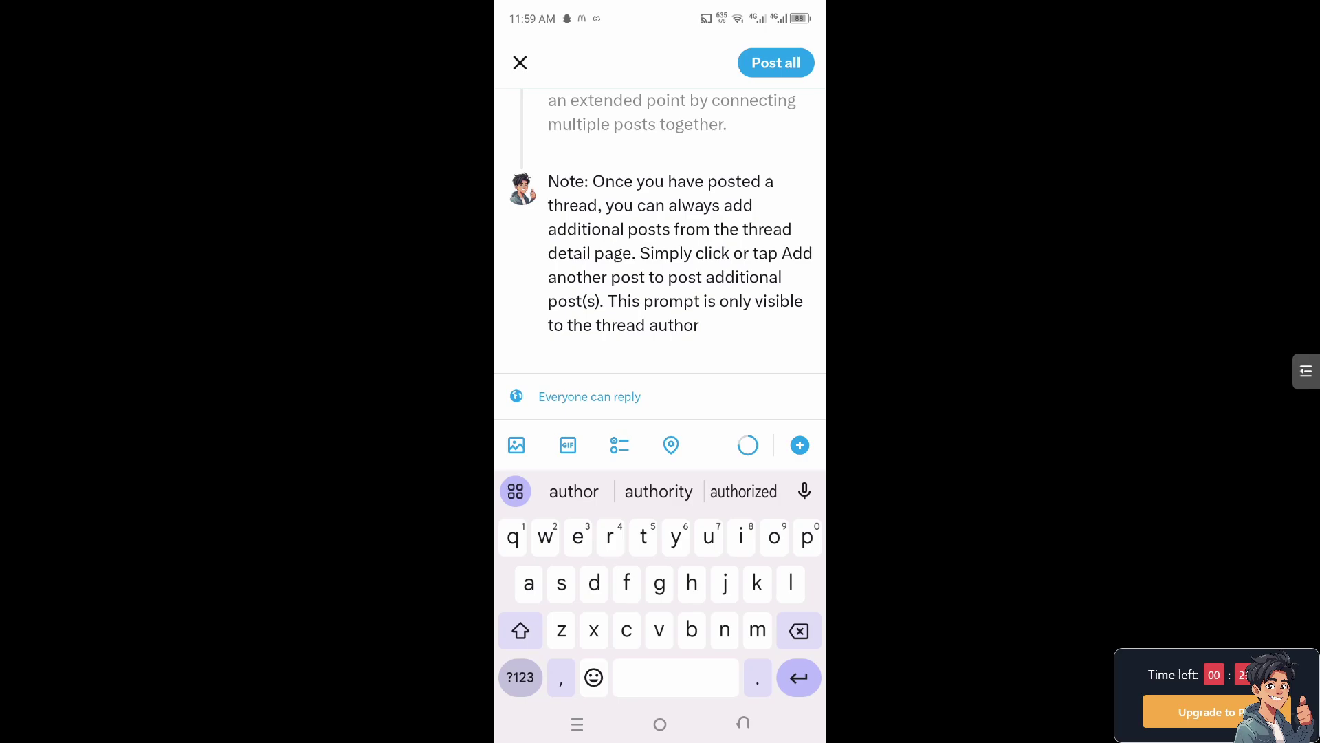
pyautogui.click(776, 63)
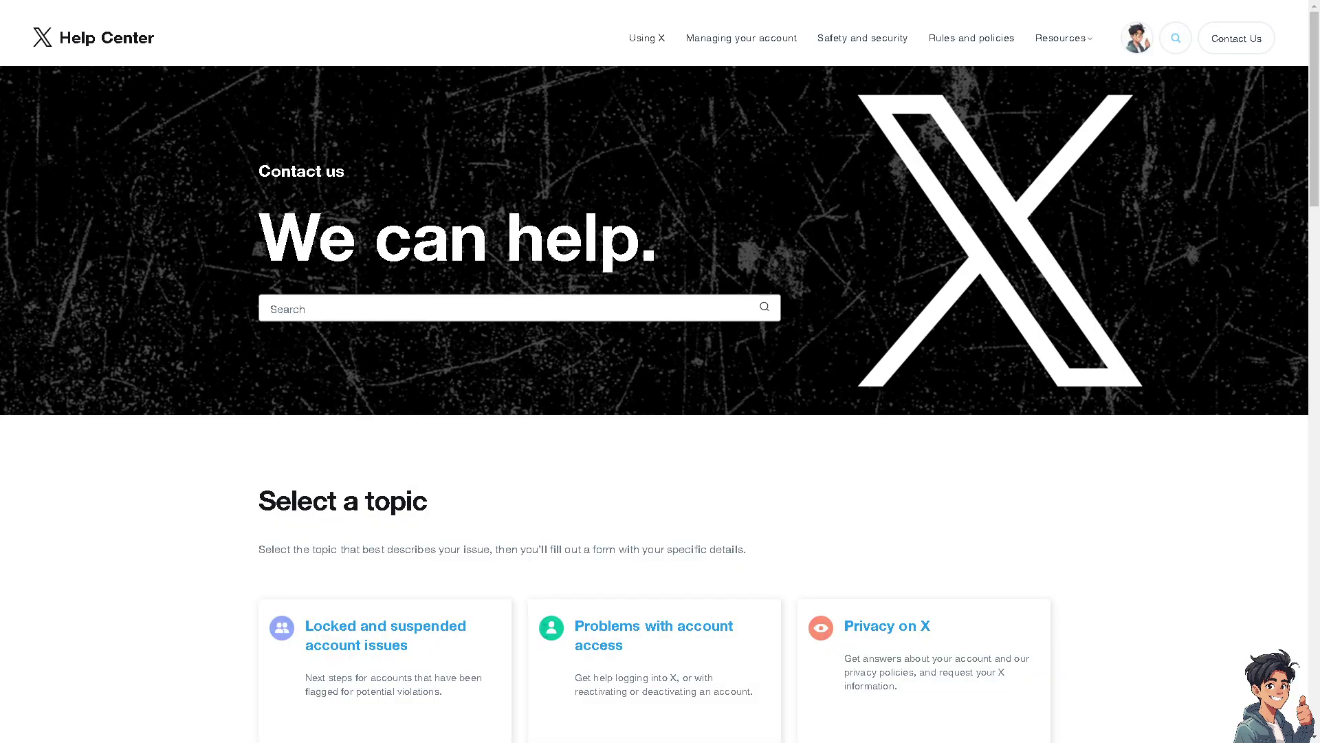
pyautogui.scroll(-2, 581, 558)
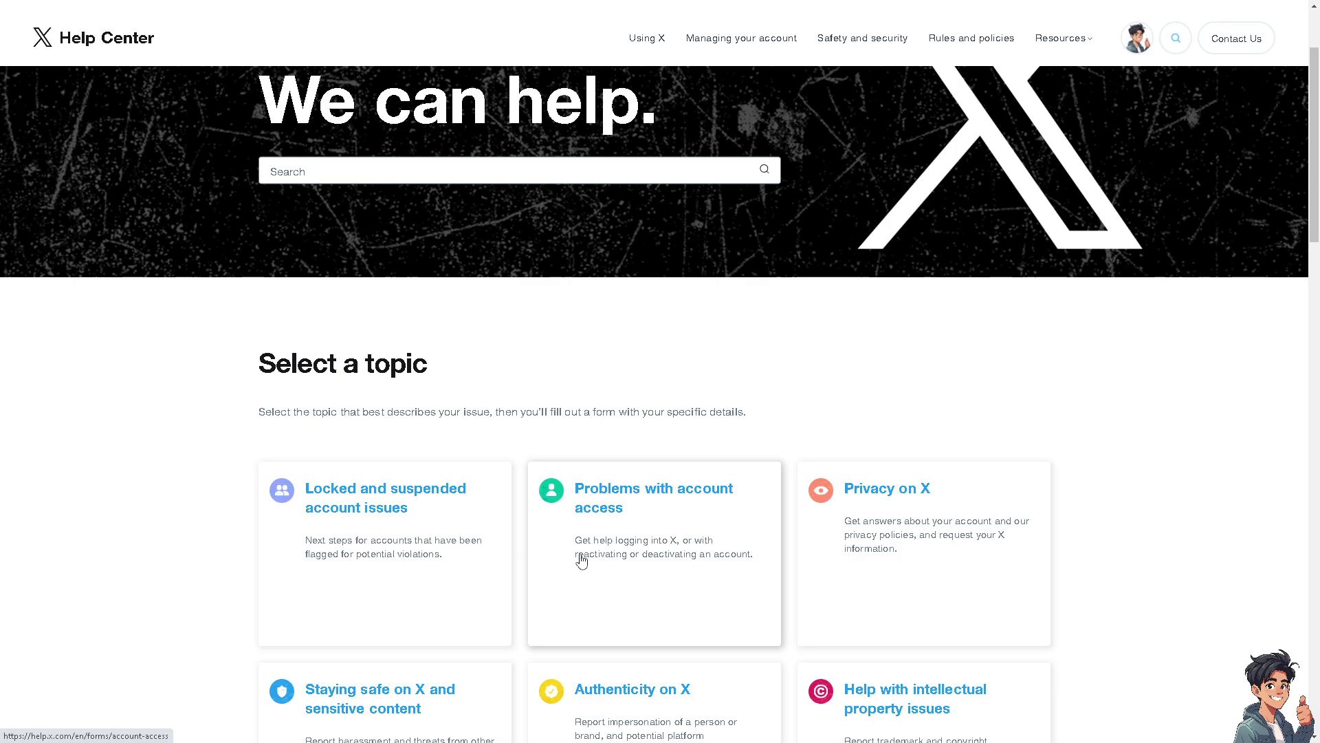
pyautogui.scroll(-1, 570, 580)
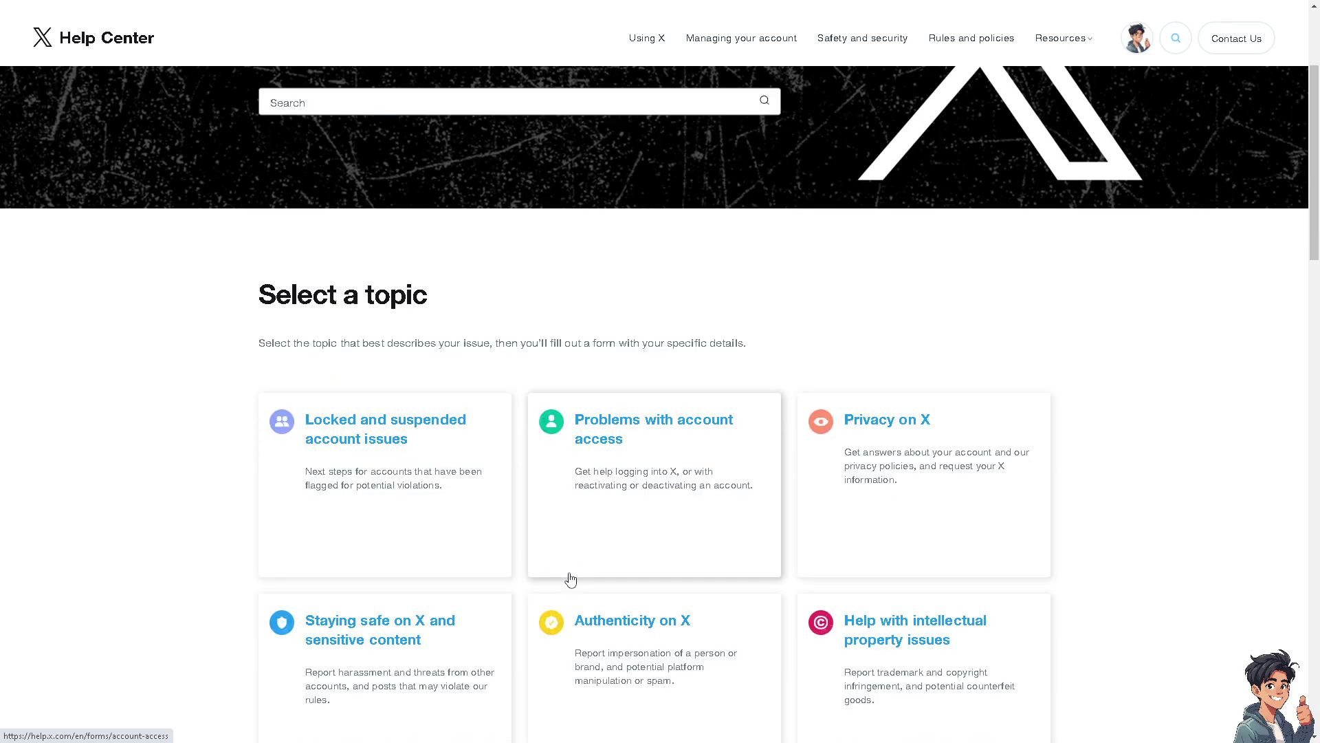
pyautogui.scroll(-10, 570, 580)
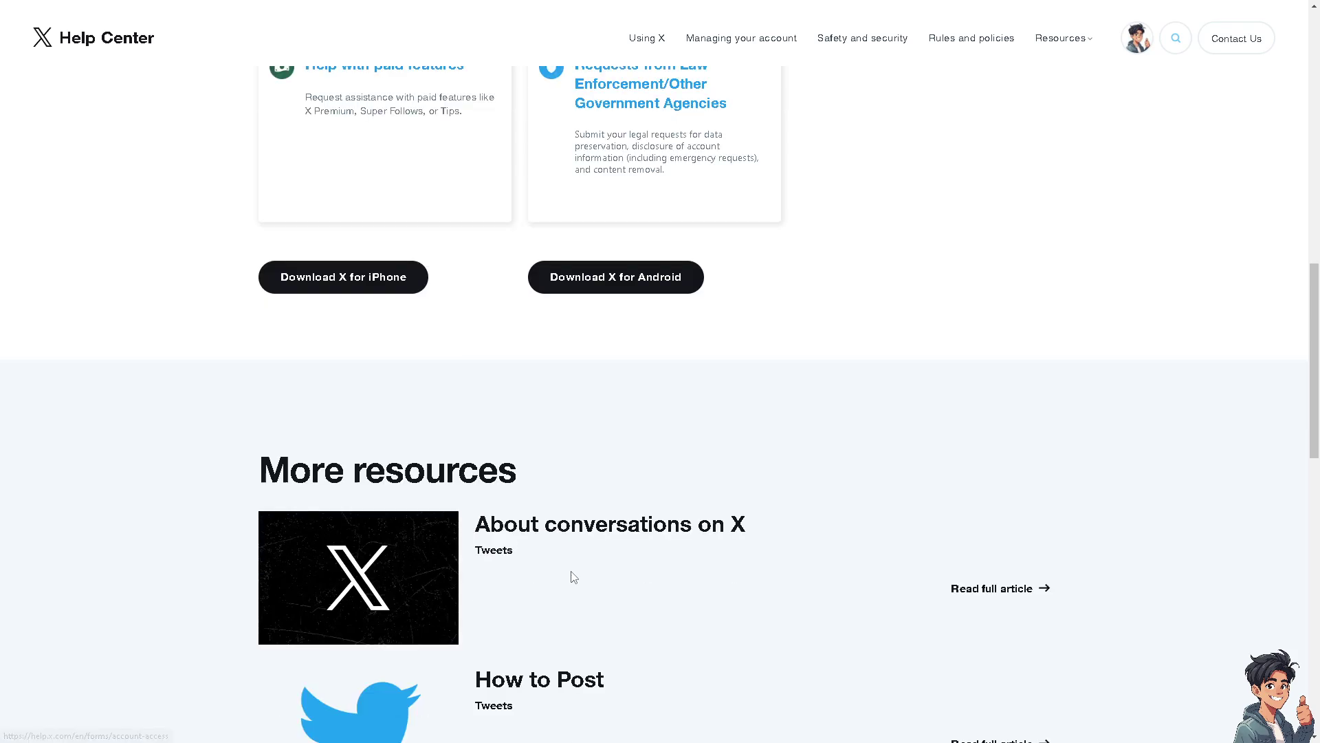
pyautogui.scroll(4, 581, 569)
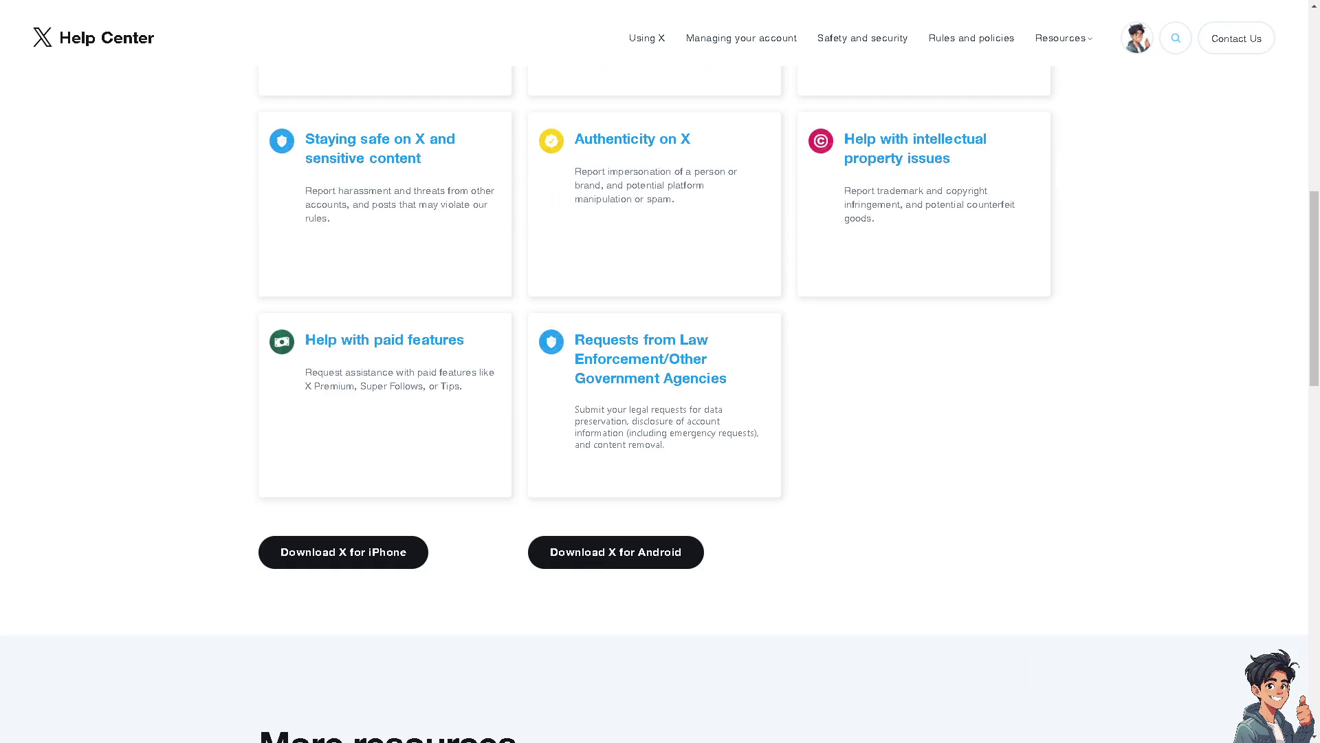
pyautogui.scroll(4, 527, 392)
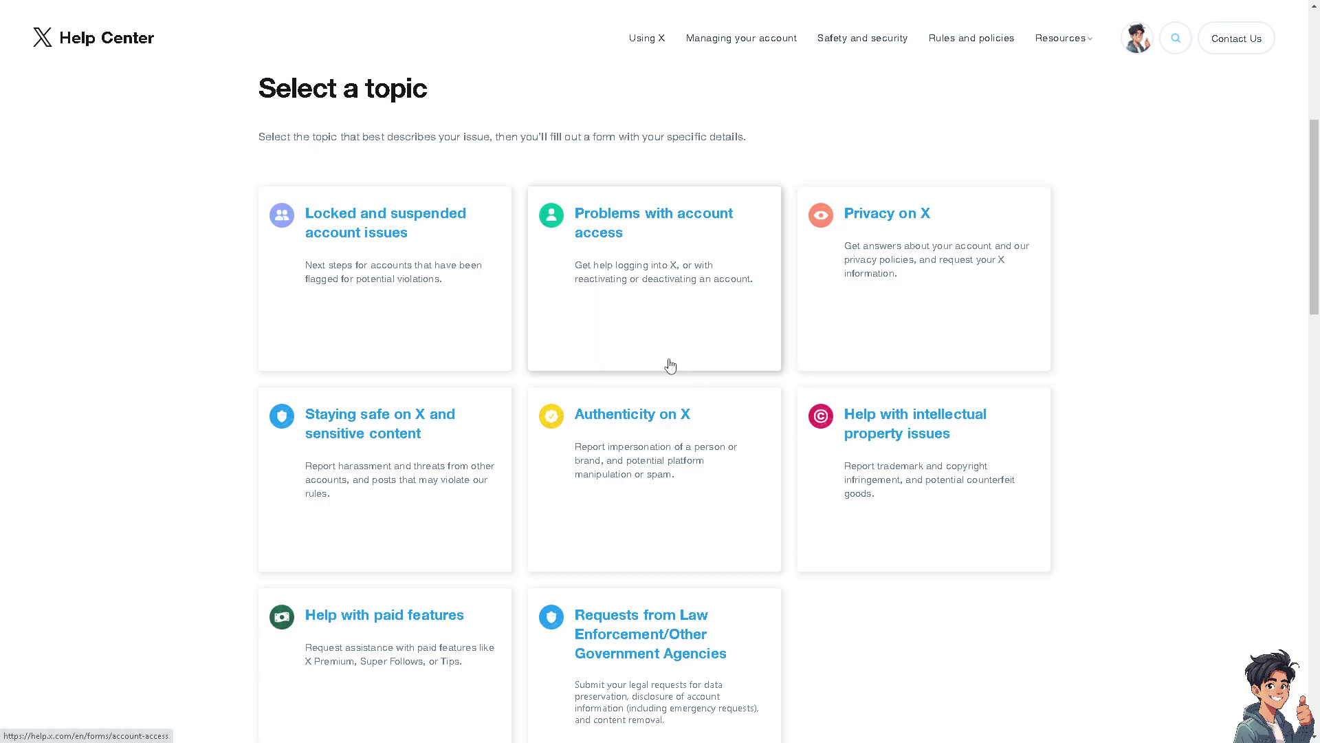
pyautogui.scroll(-5, 667, 363)
pyautogui.scroll(5, 666, 361)
pyautogui.scroll(6, 667, 361)
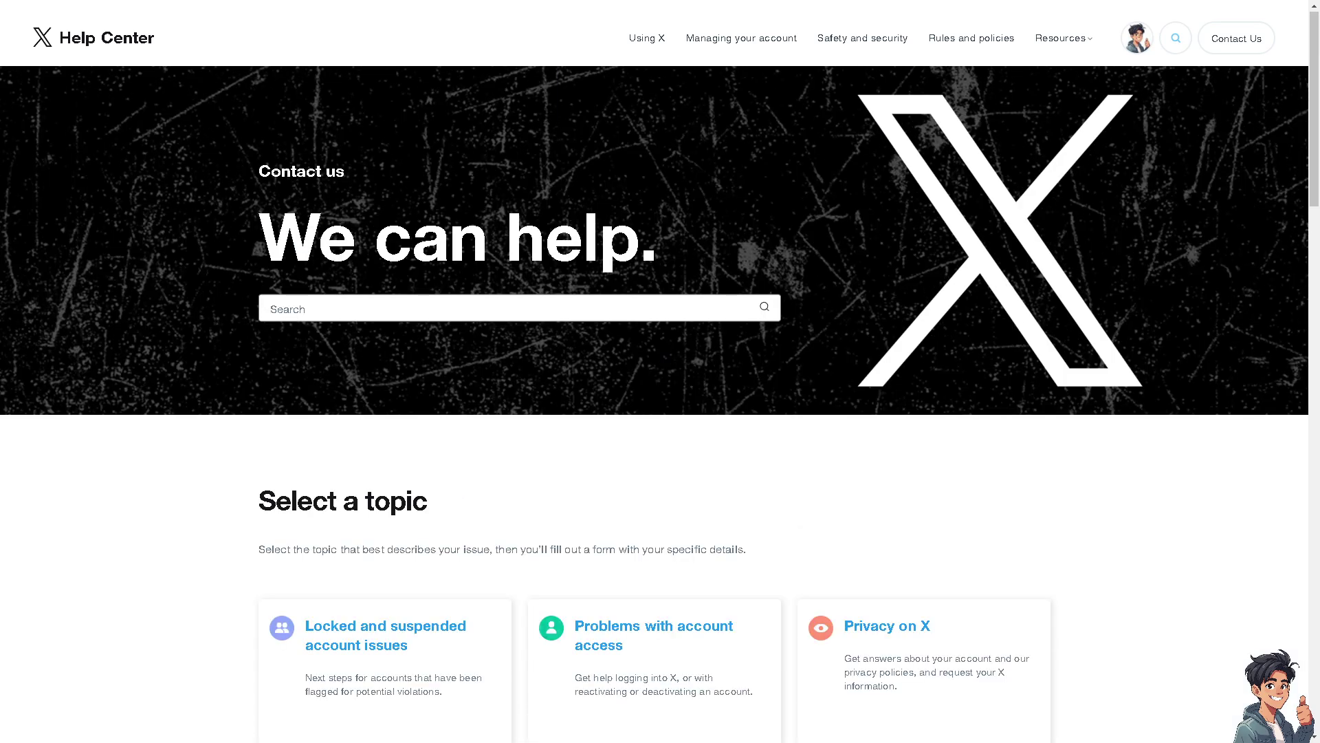